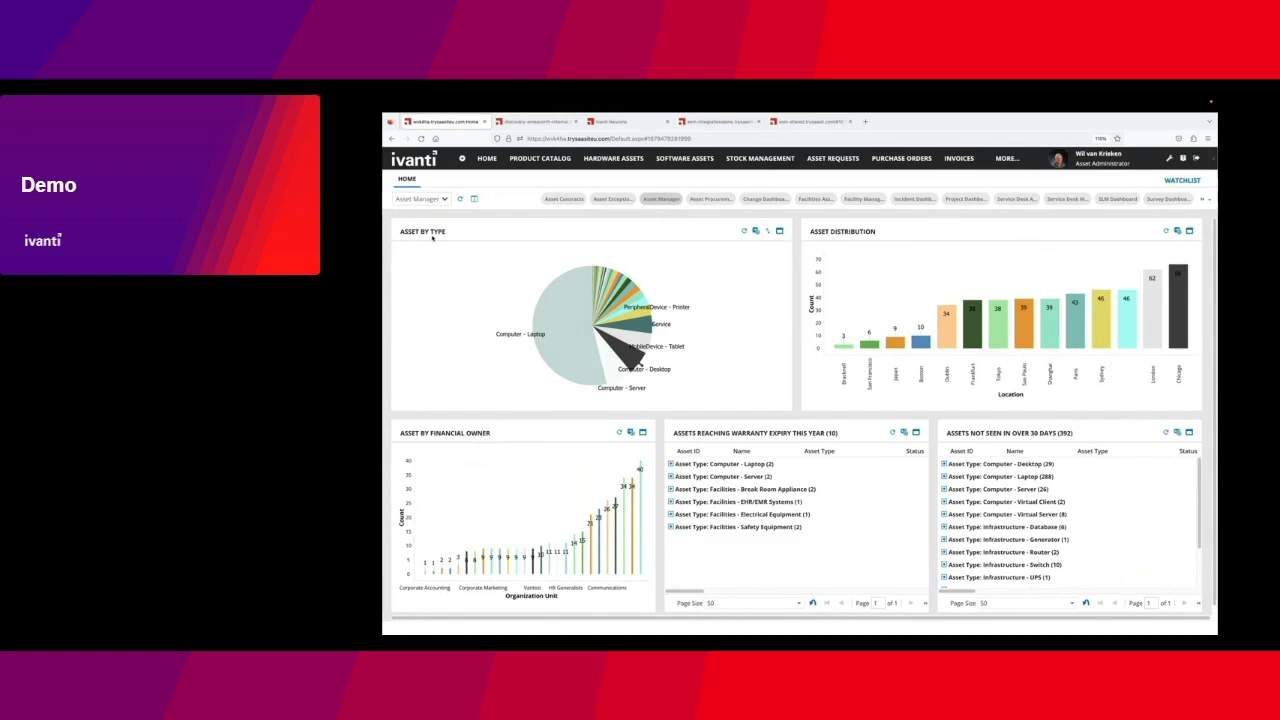
Switch the Home page to the Asset Contracts dashboard, showing contracts by status, vendor and renewals due.
{"action": "mouse_move", "coordinate": [616, 290]}
{"action": "left_click", "coordinate": [560, 200]}
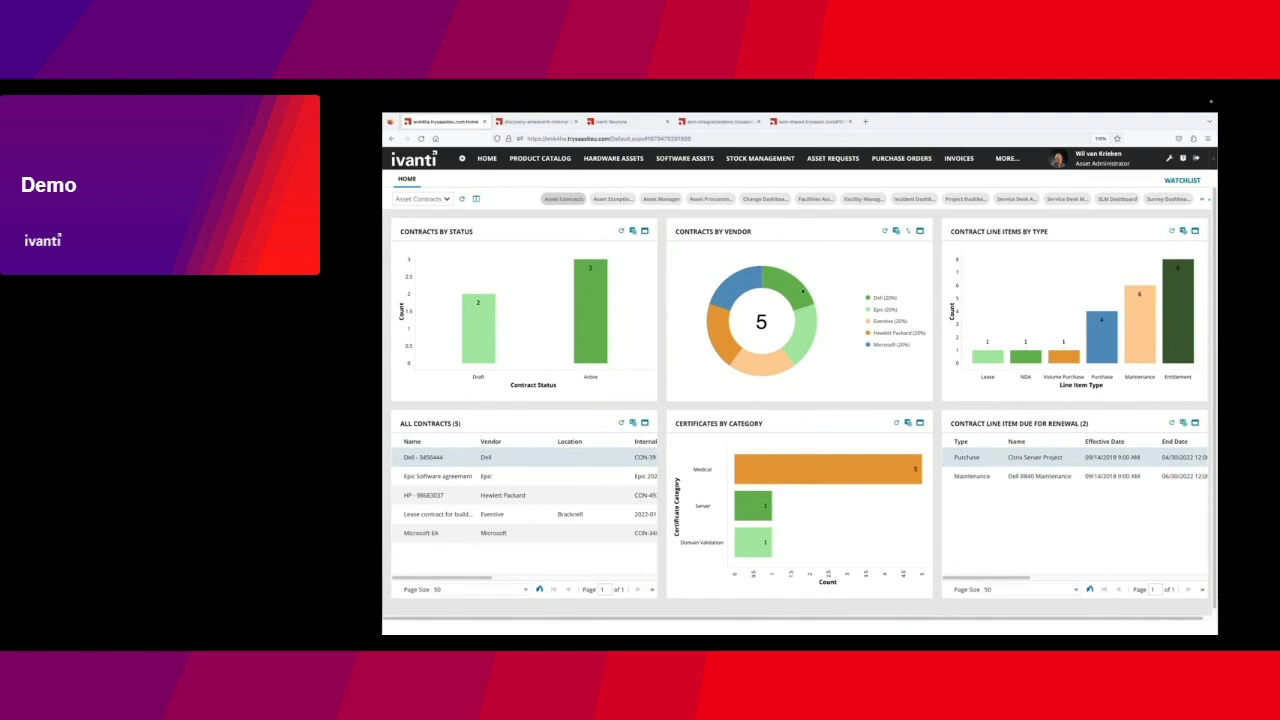
Review the Computer - Laptop asset exceptions, then display the Asset Procurement purchase order dashboard.
{"action": "left_click", "coordinate": [611, 200]}
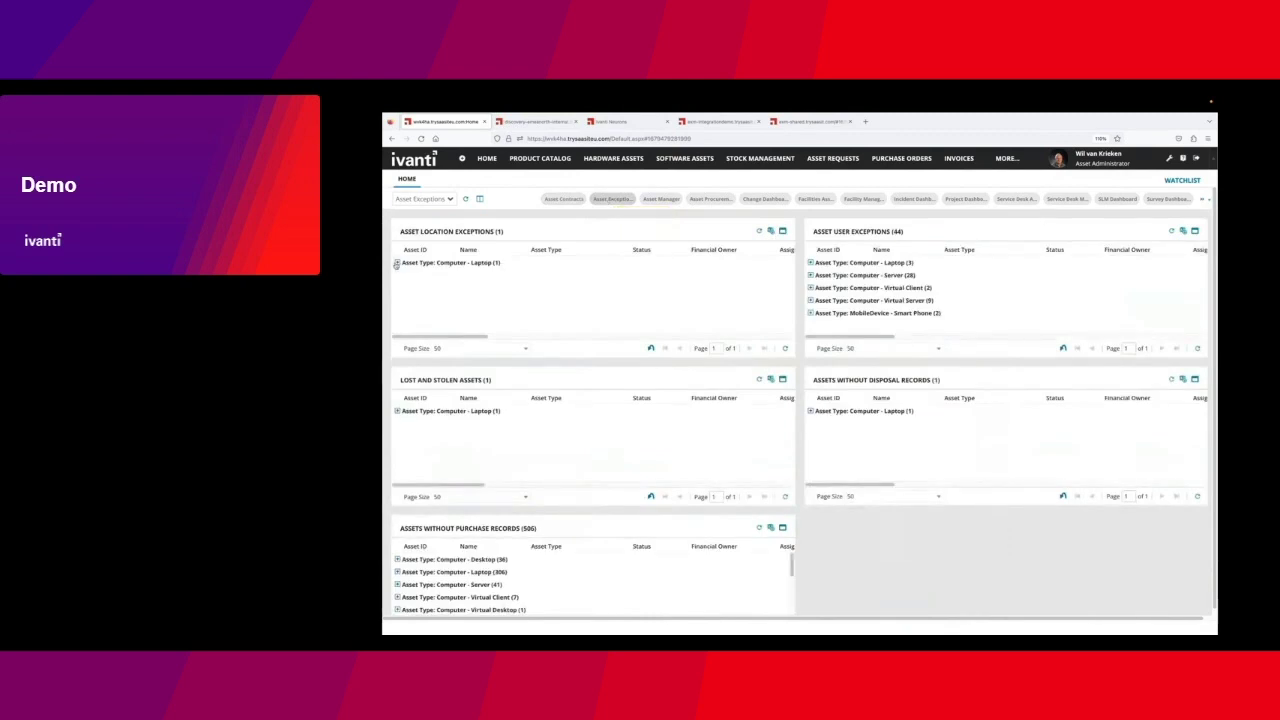
{"action": "left_click", "coordinate": [397, 263]}
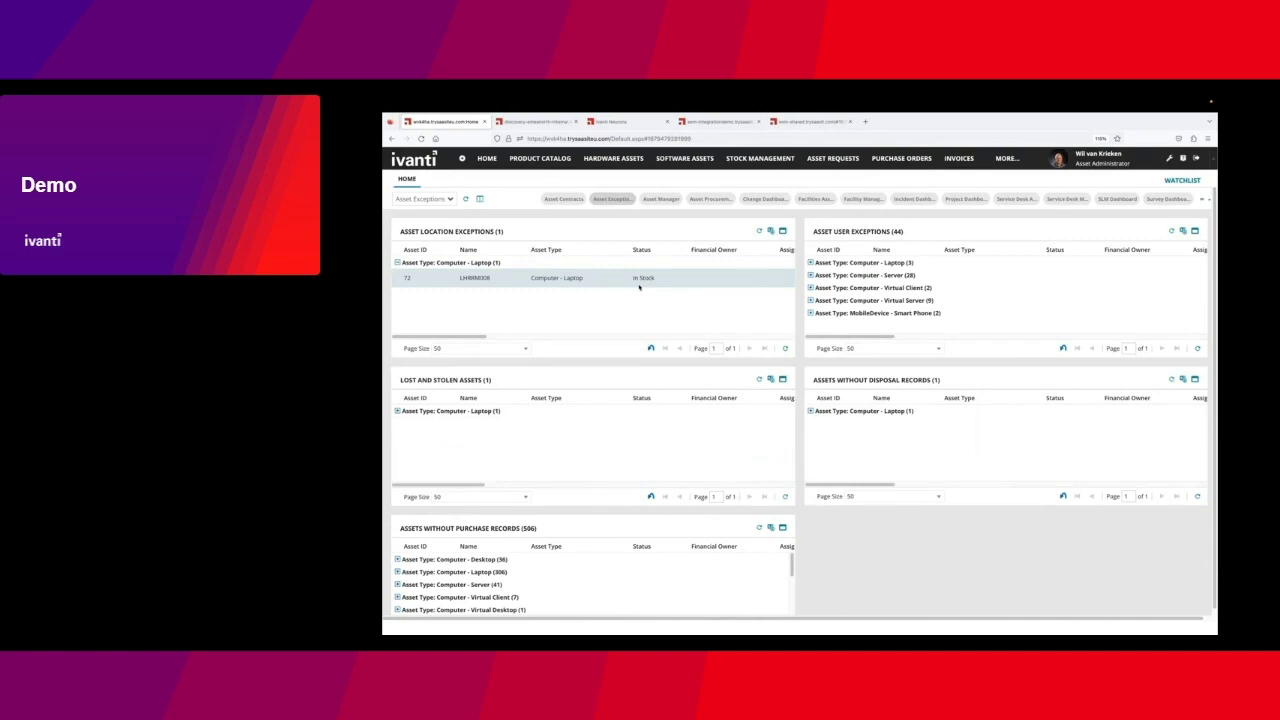
{"action": "left_click", "coordinate": [707, 200]}
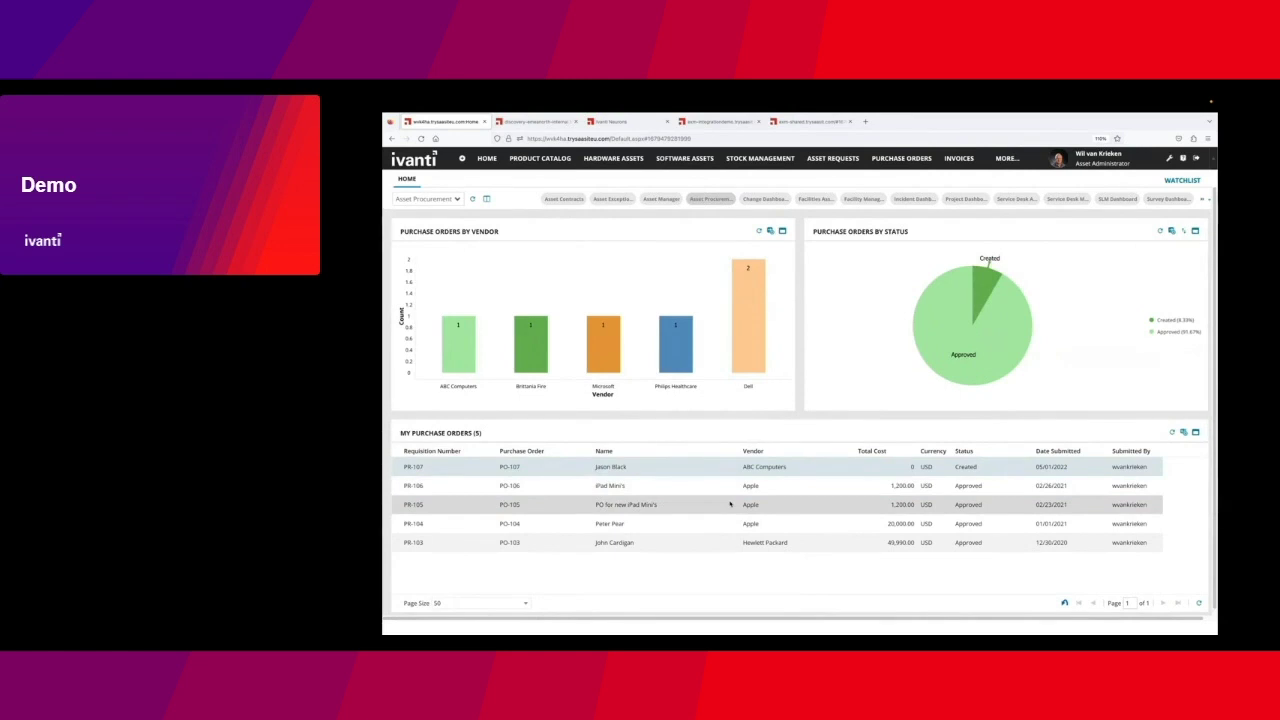
Return to the Asset Manager dashboard and list the catalog's Standard Products by type.
{"action": "left_click", "coordinate": [650, 200]}
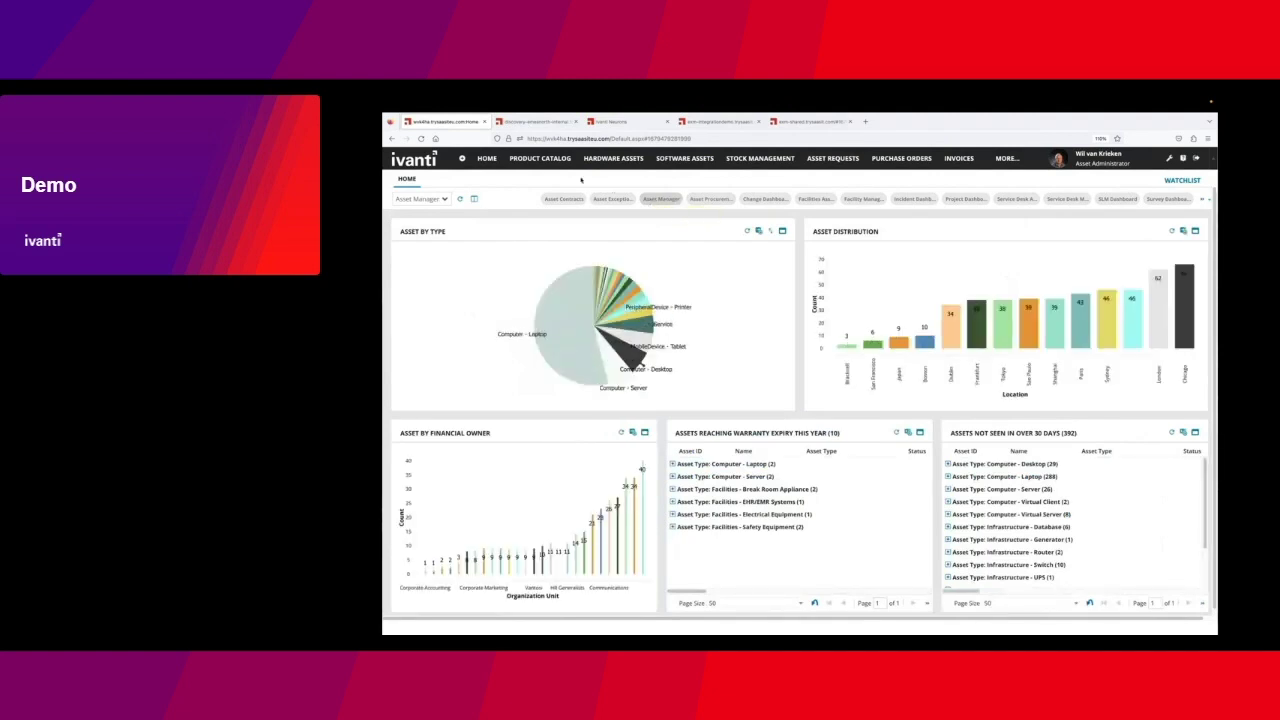
{"action": "left_click", "coordinate": [541, 160]}
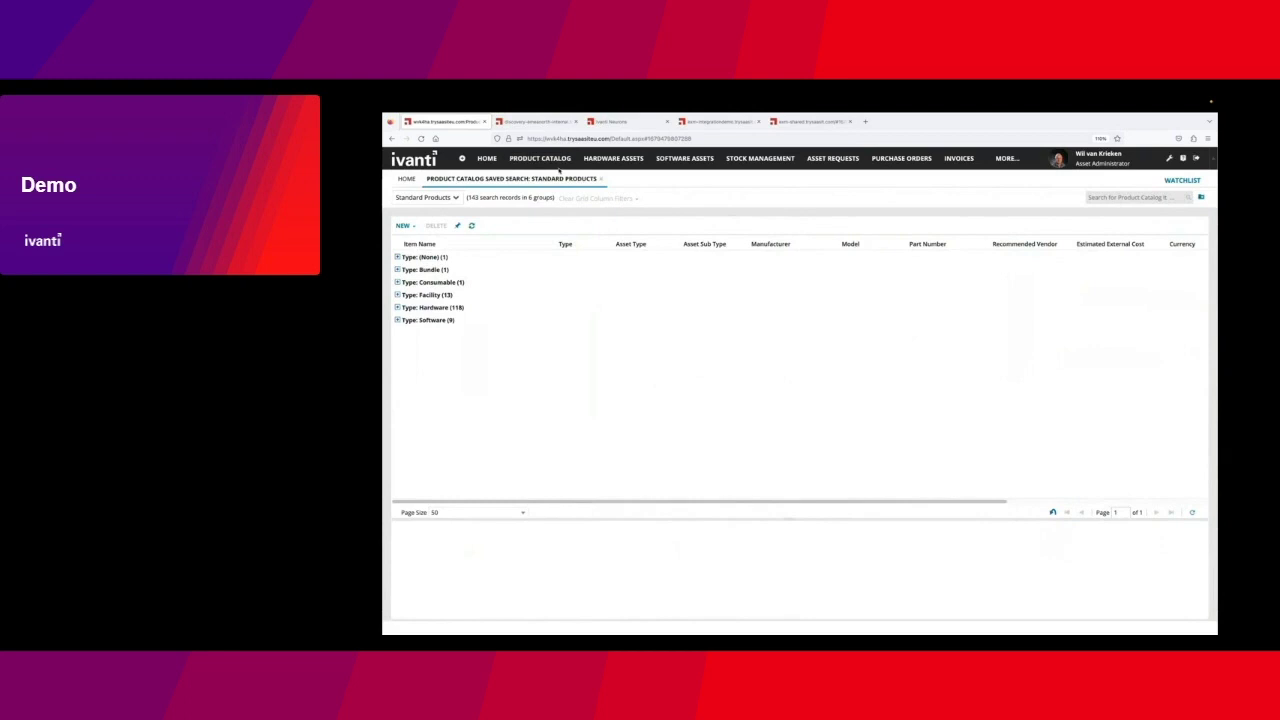
Open the Defibrillator Defi Xpress record from the Facility group, then return to the list.
{"action": "left_click", "coordinate": [398, 295]}
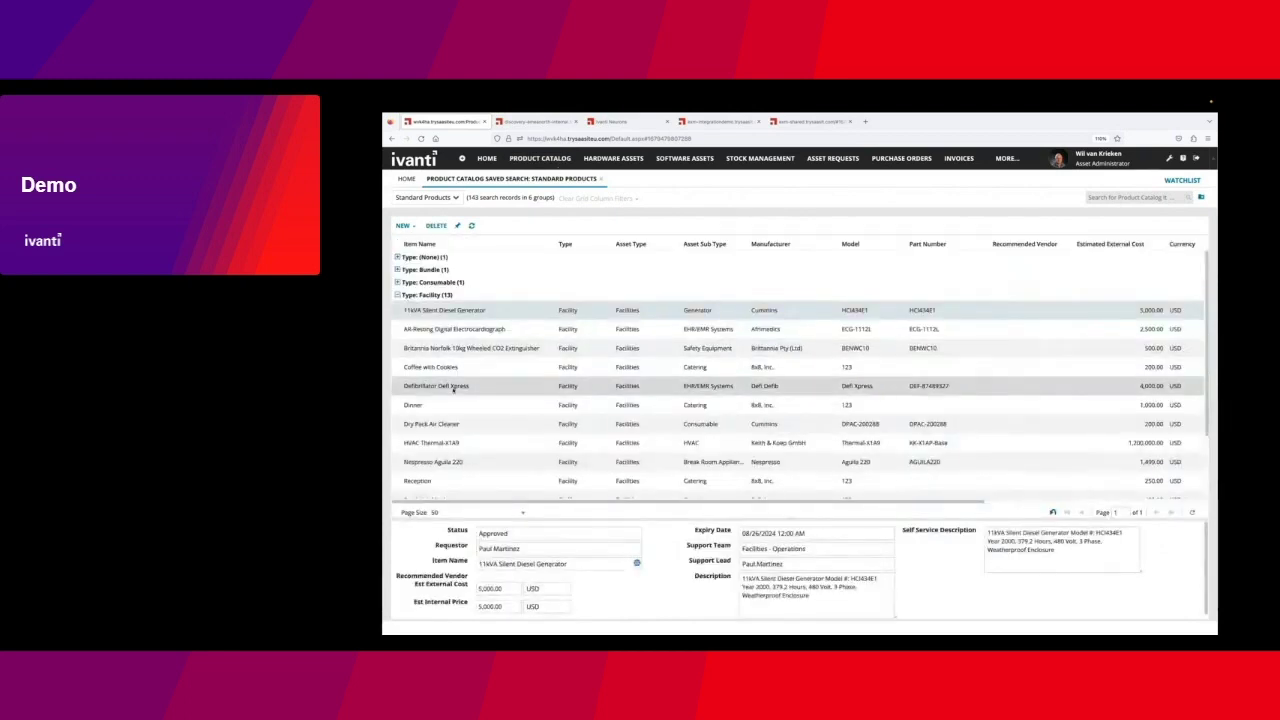
{"action": "double_click", "coordinate": [443, 388]}
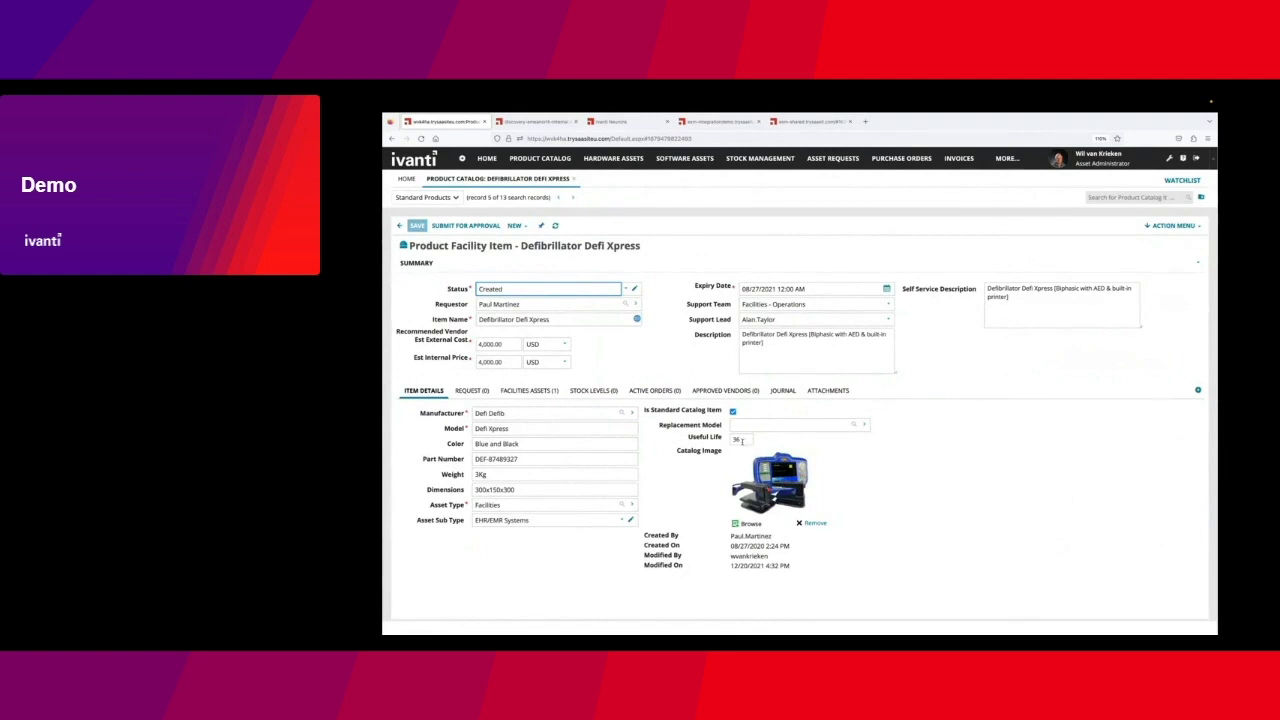
{"action": "left_click", "coordinate": [399, 225]}
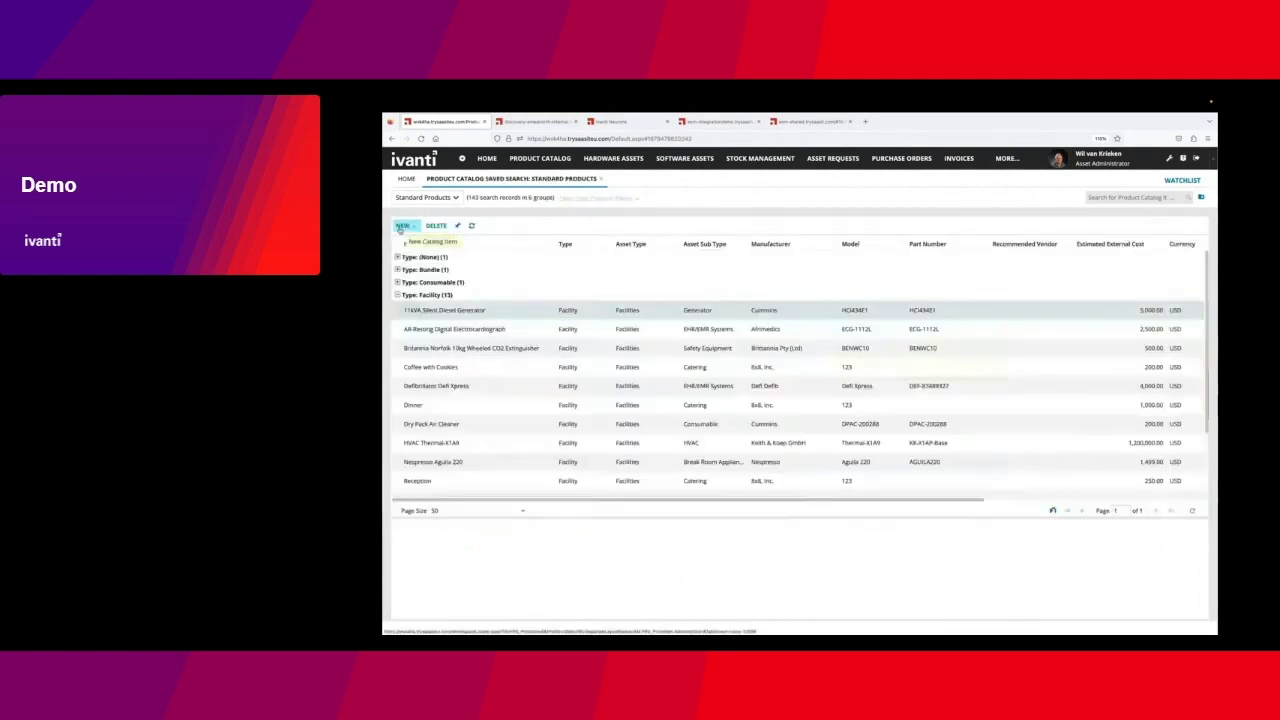
Collapse Facility and open the Apple iPad Mini record from the Hardware group.
{"action": "left_click", "coordinate": [397, 295]}
{"action": "left_click", "coordinate": [397, 307]}
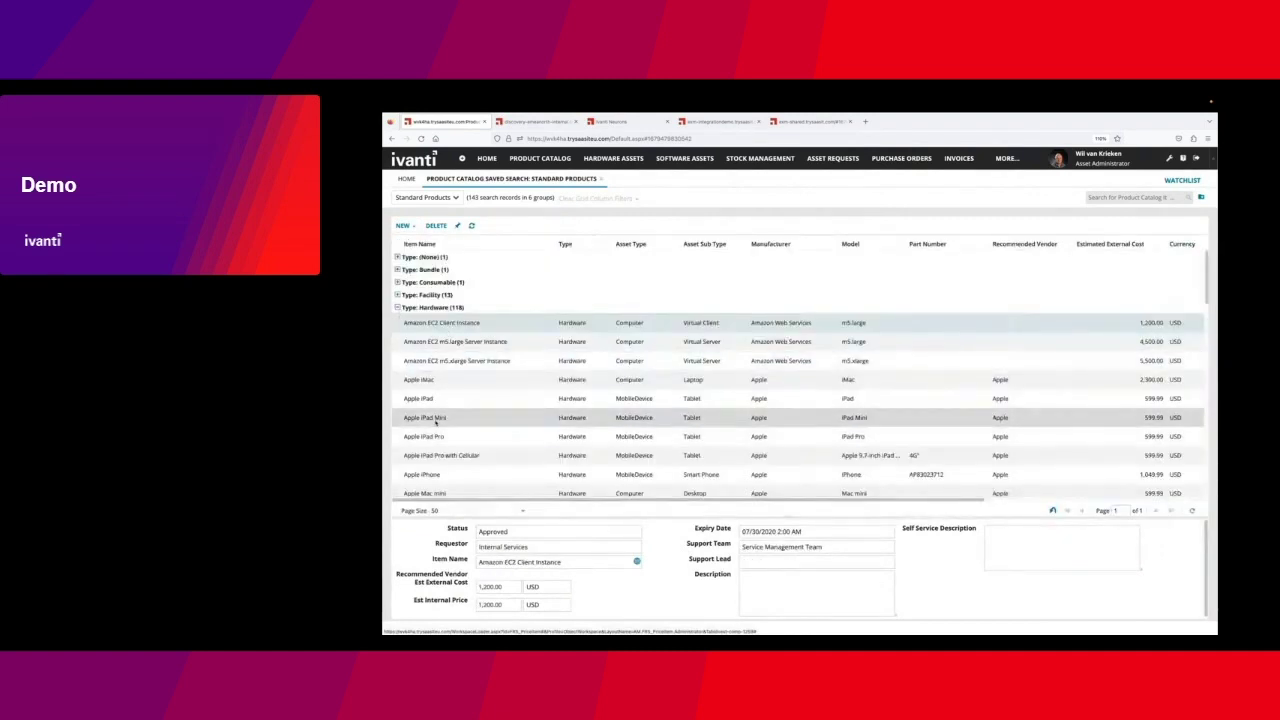
{"action": "left_click", "coordinate": [435, 420]}
{"action": "double_click", "coordinate": [435, 420]}
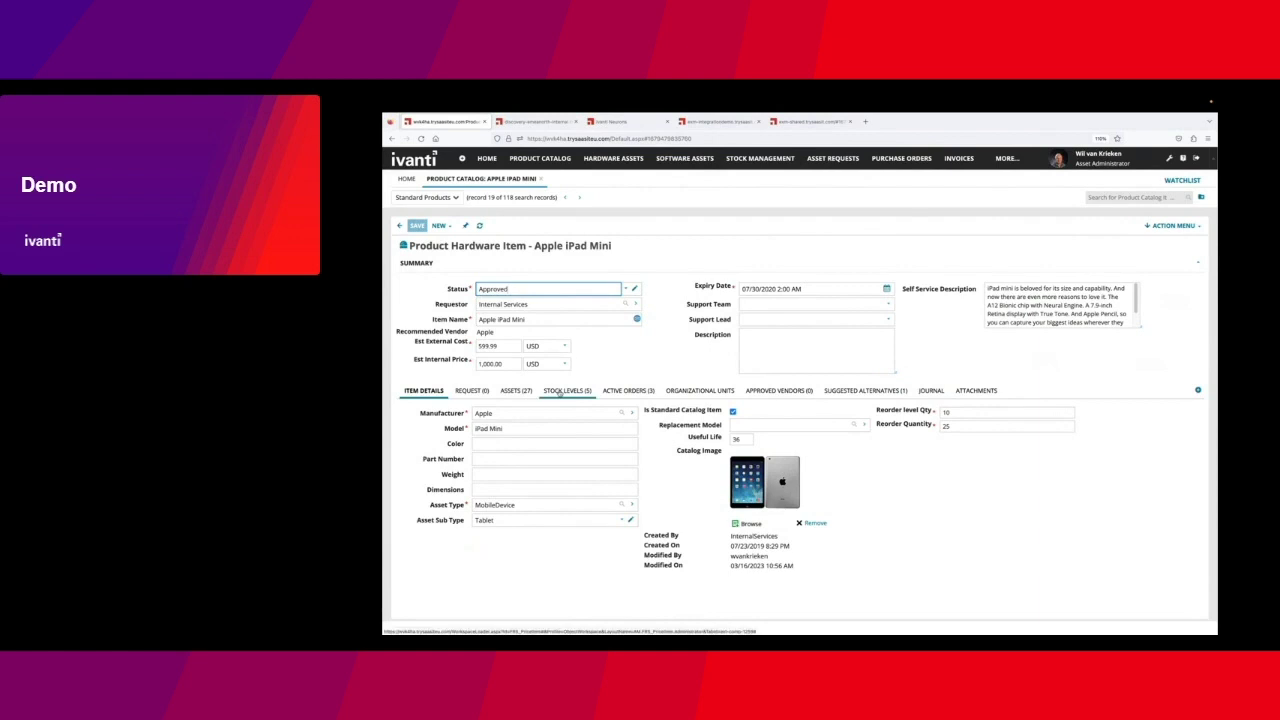
Check the iPad Mini's London stock levels, then close the Apple iPad Mini catalog record.
{"action": "left_click", "coordinate": [560, 391]}
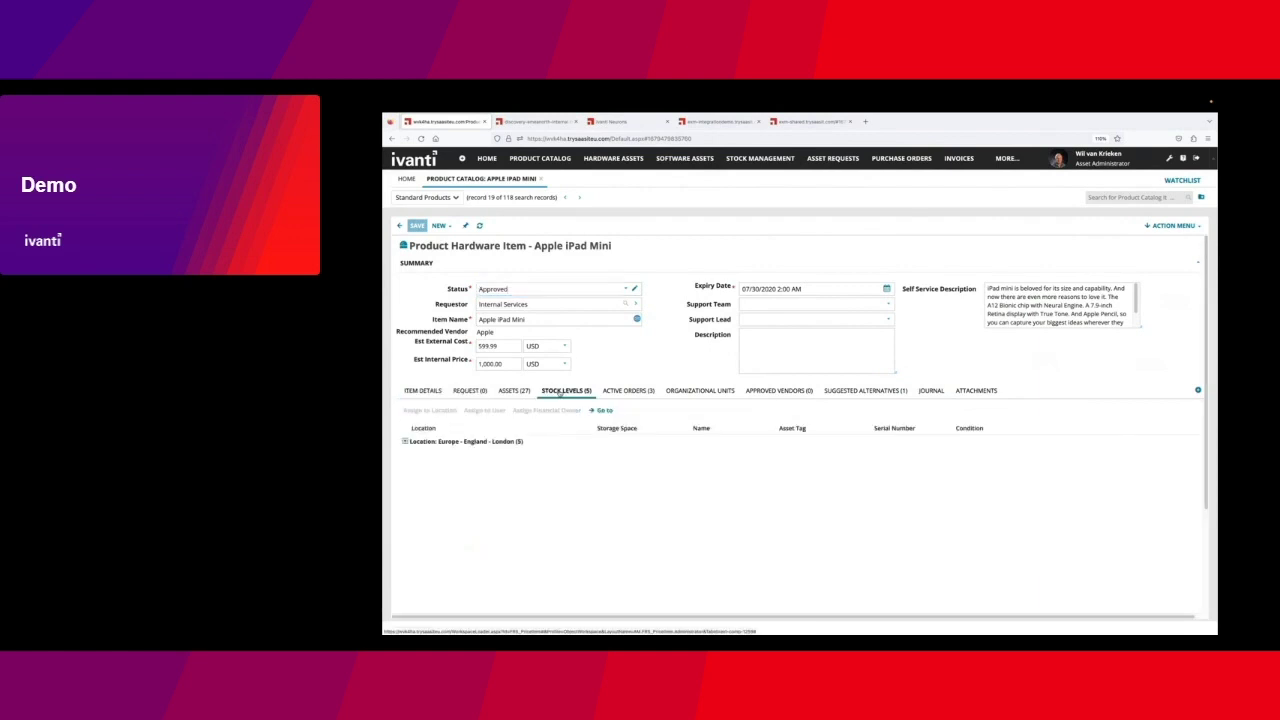
{"action": "left_click", "coordinate": [405, 442]}
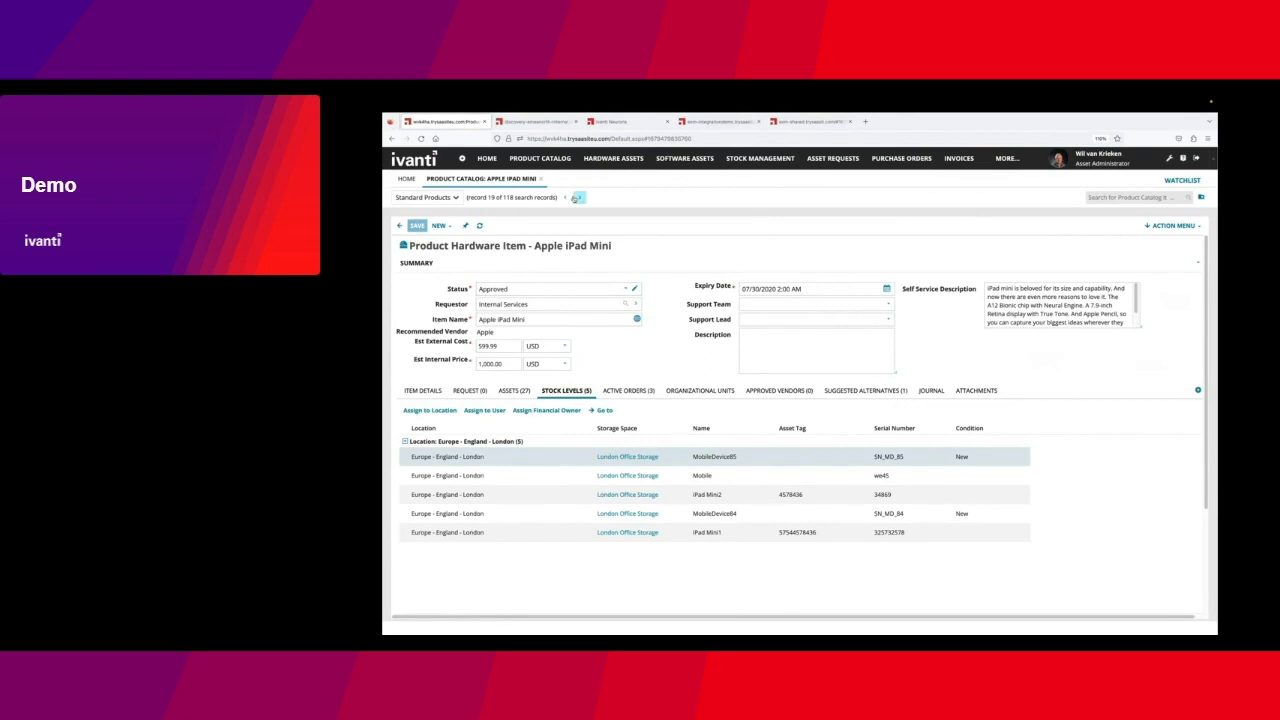
{"action": "left_click", "coordinate": [542, 179]}
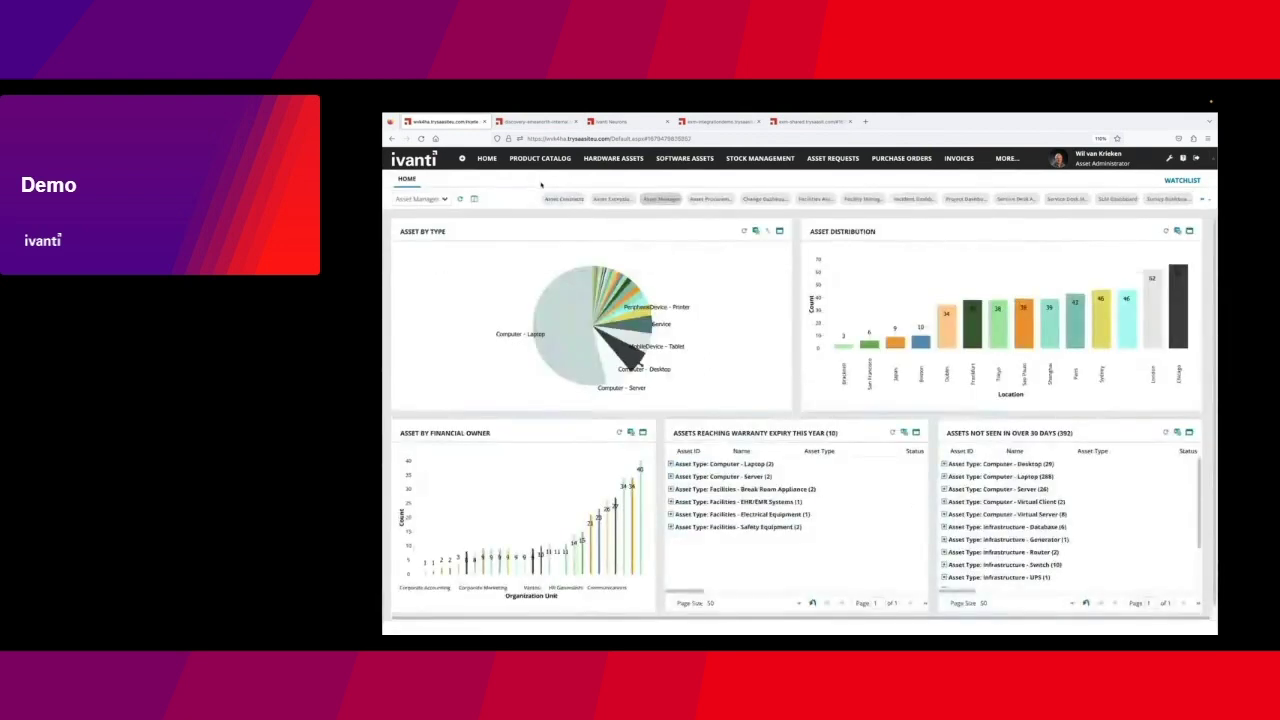
Search Hardware Assets for 'Finance', returning 14 records in 6 groups.
{"action": "left_click", "coordinate": [618, 165]}
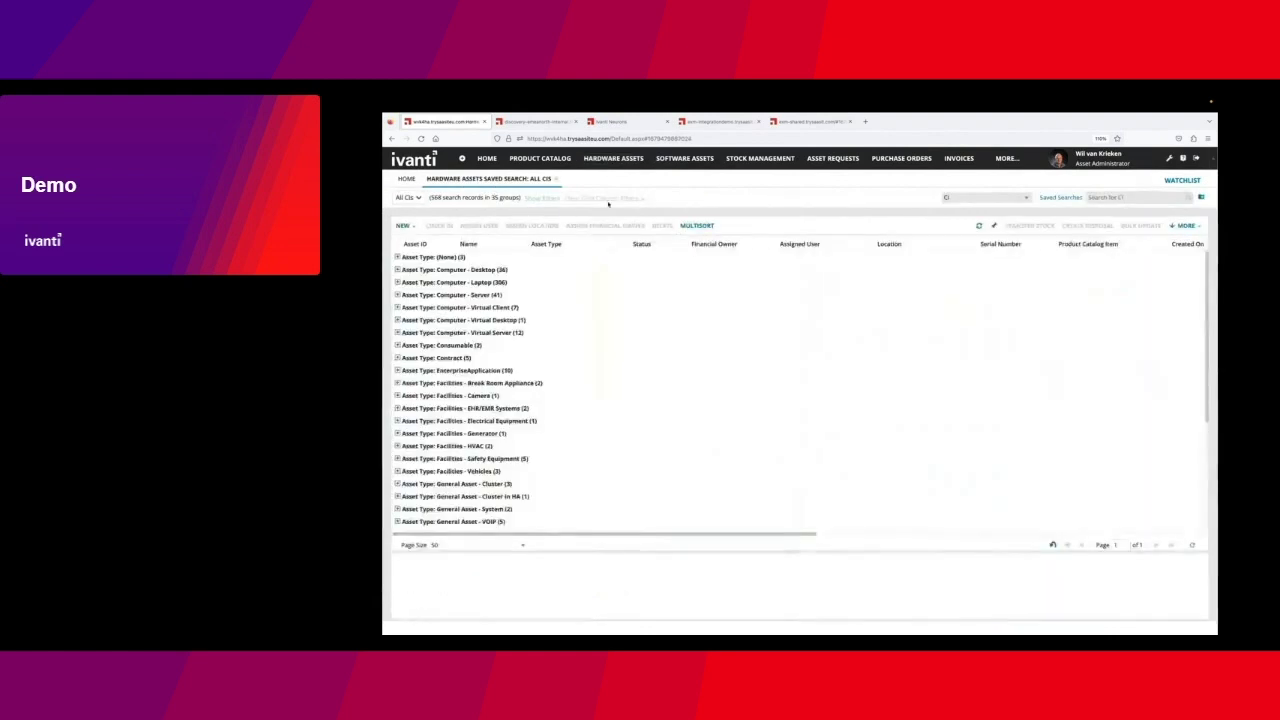
{"action": "left_click", "coordinate": [1097, 198]}
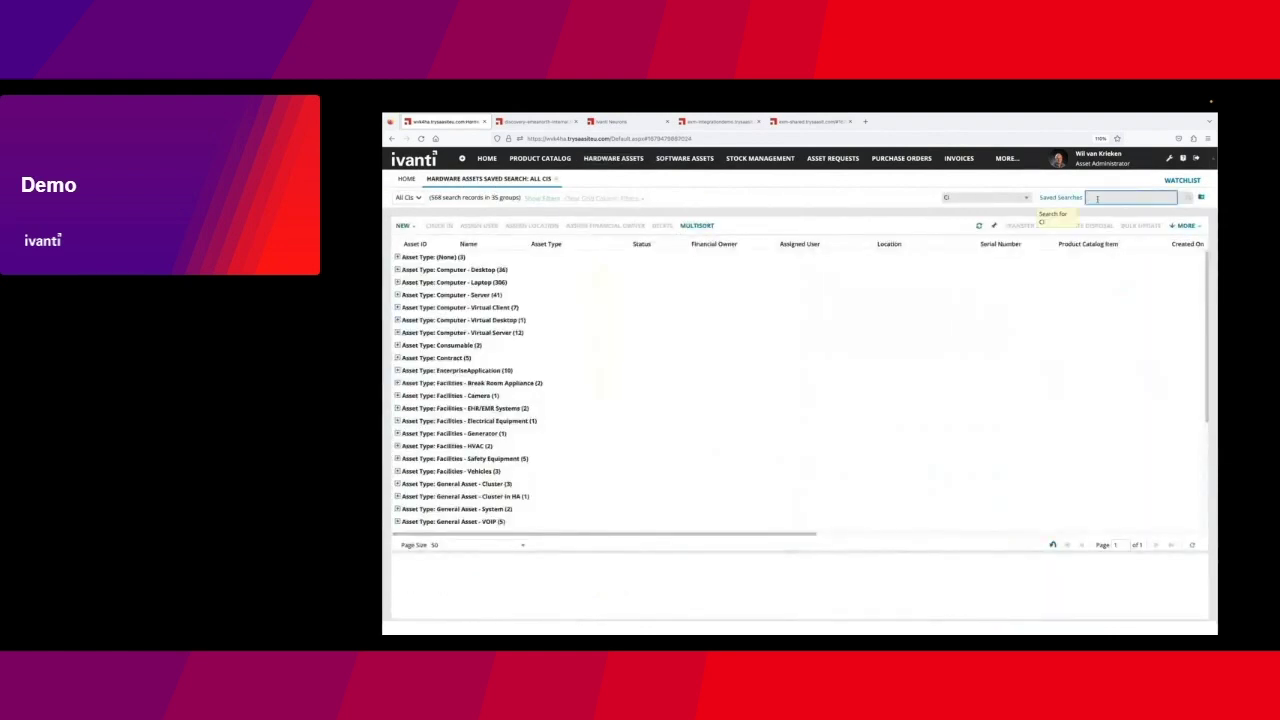
{"action": "type", "text": "Fi"}
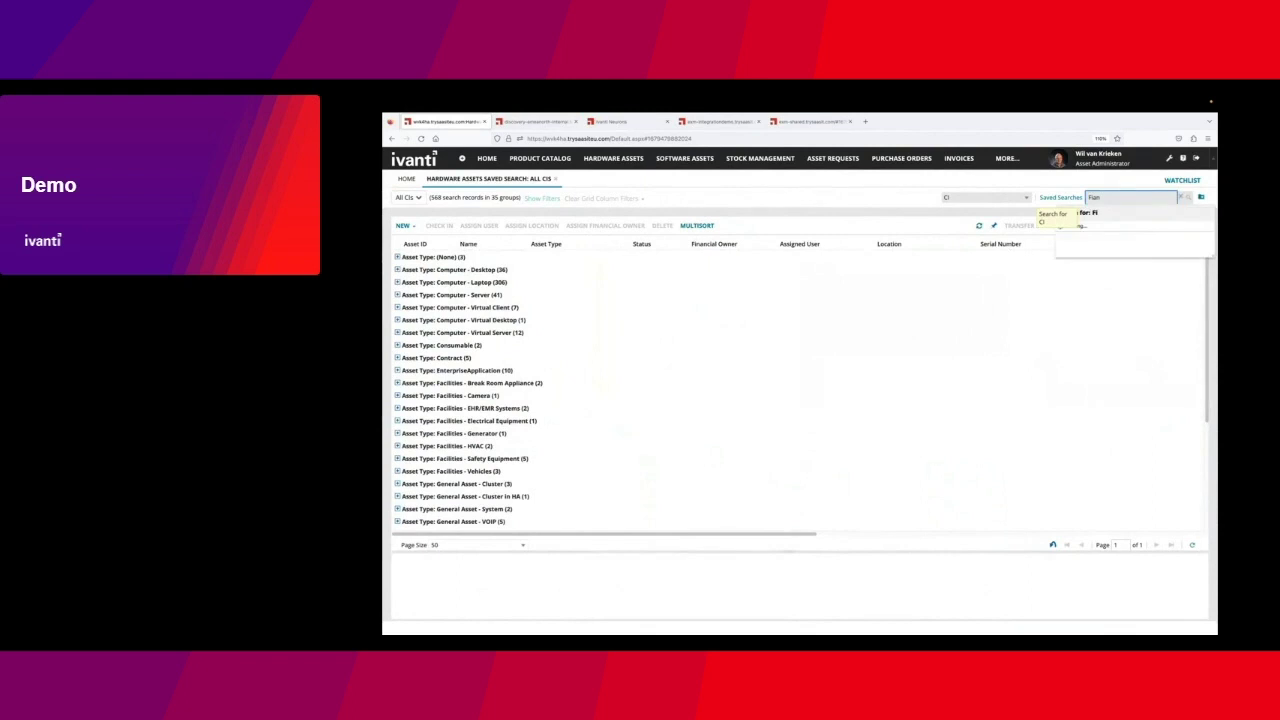
{"action": "type", "text": "an"}
{"action": "key", "text": "BackSpace"}
{"action": "key", "text": "BackSpace"}
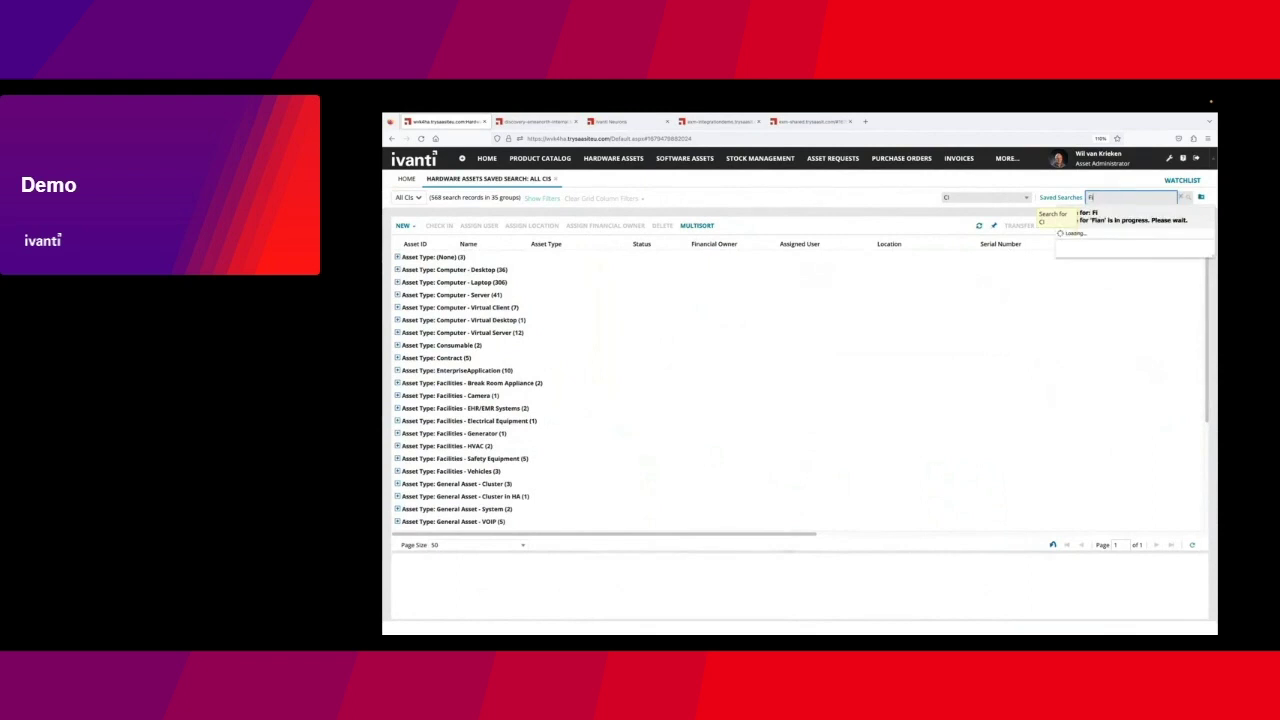
{"action": "type", "text": "nance"}
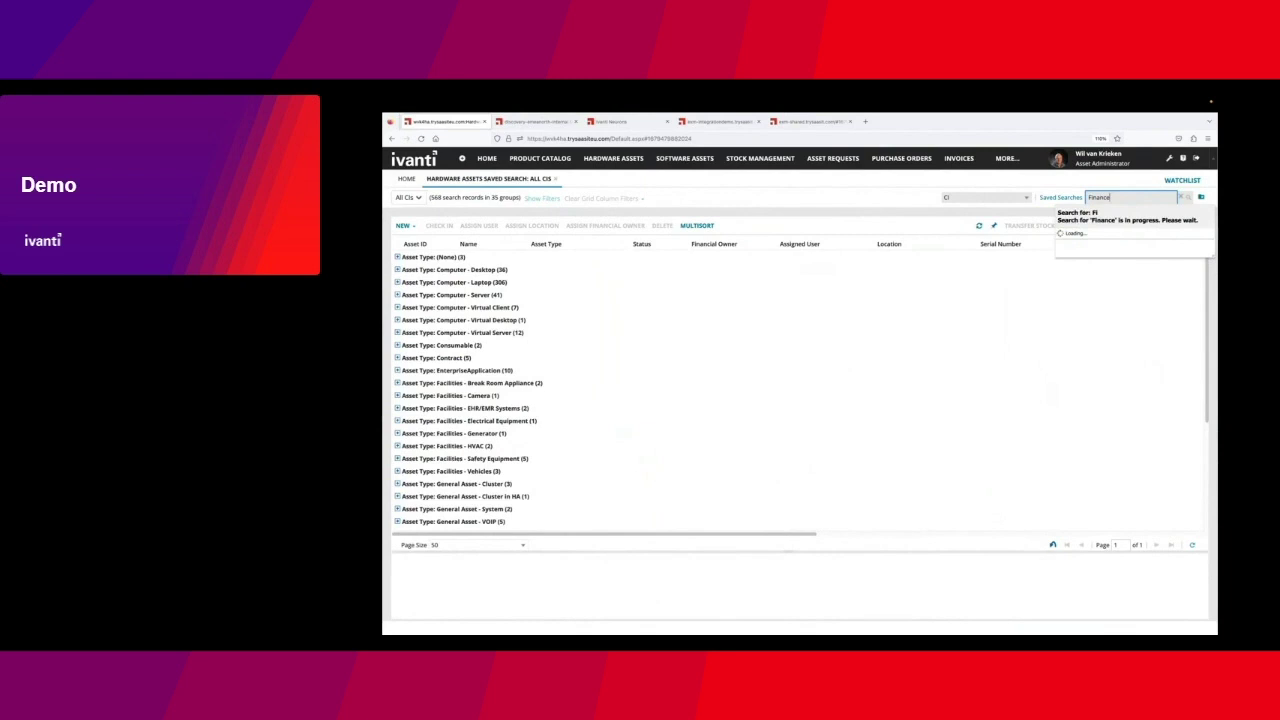
{"action": "key", "text": "Return"}
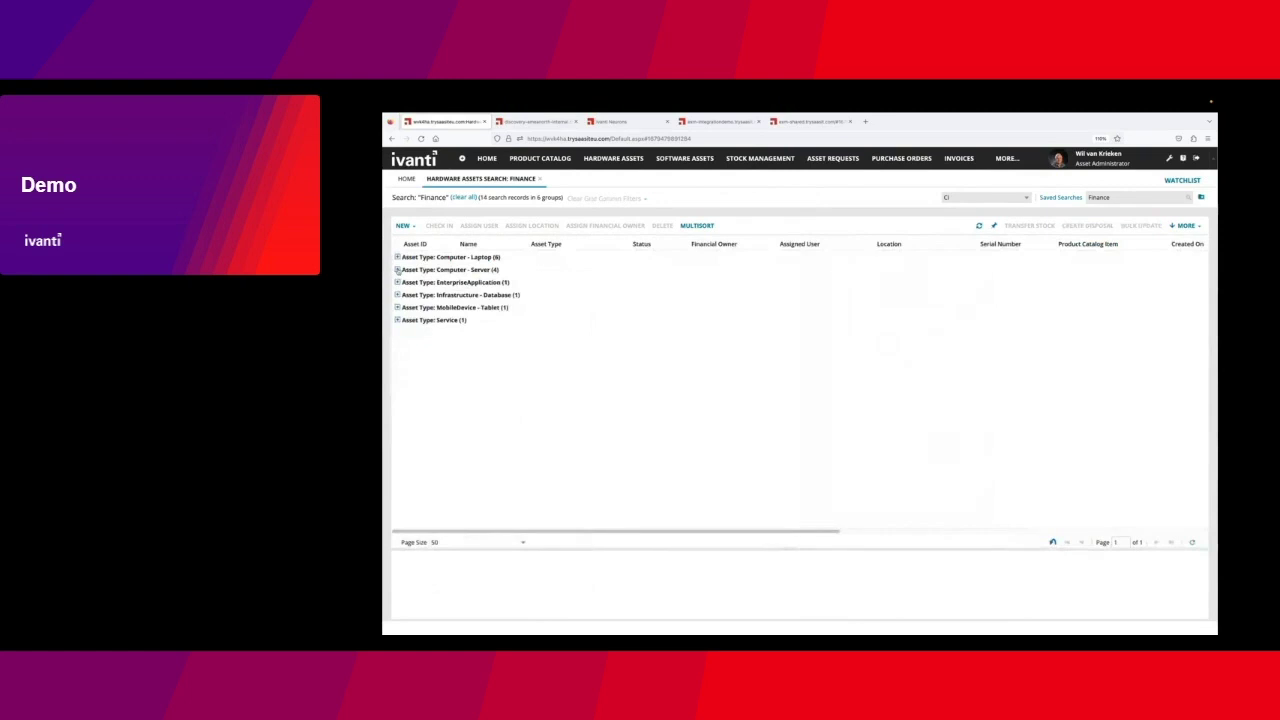
Expand Computer - Server and select the HP Superdome Flex Server catalog value on ORD-FINANCE-SERV01.
{"action": "left_click", "coordinate": [397, 270]}
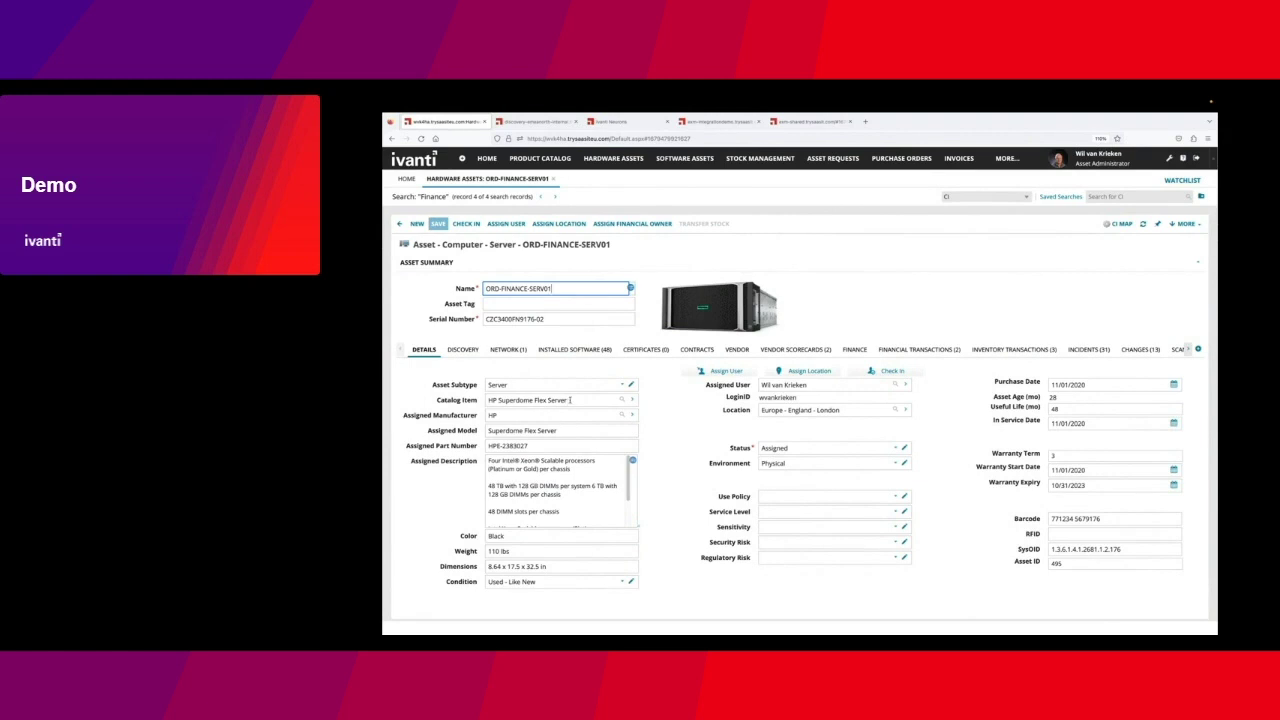
{"action": "triple_click", "coordinate": [516, 400]}
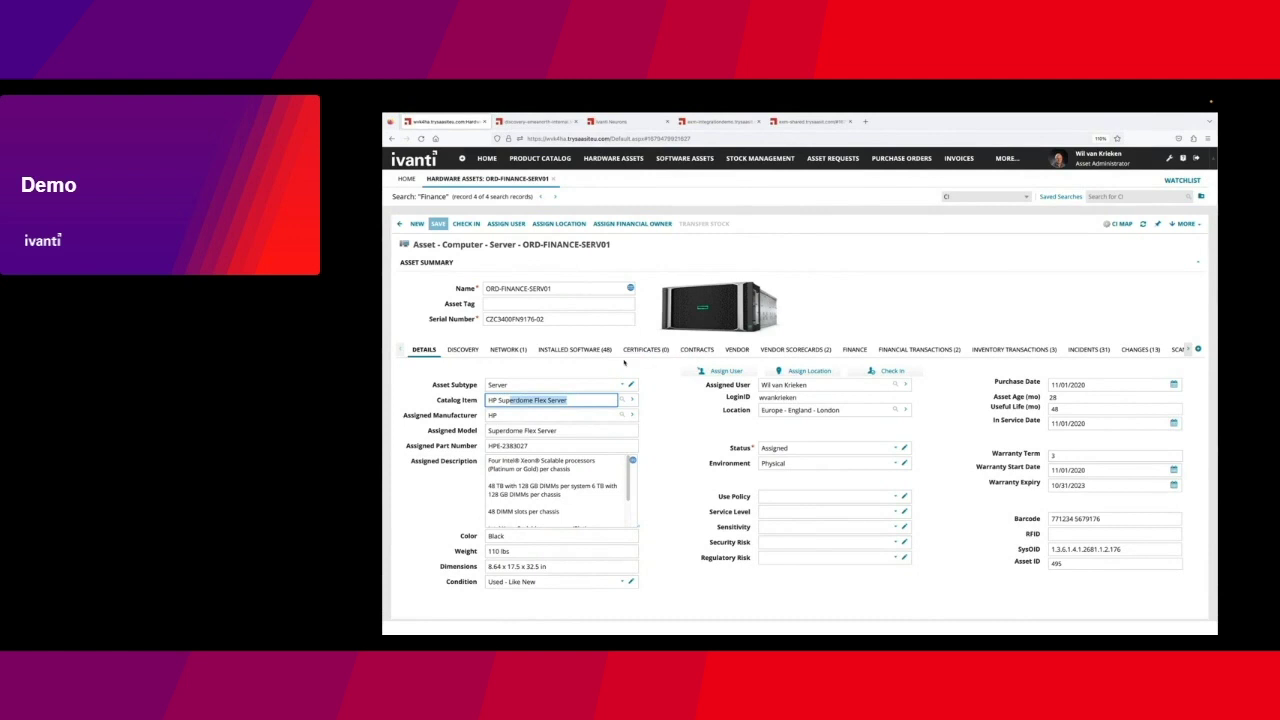
{"action": "left_click", "coordinate": [462, 350]}
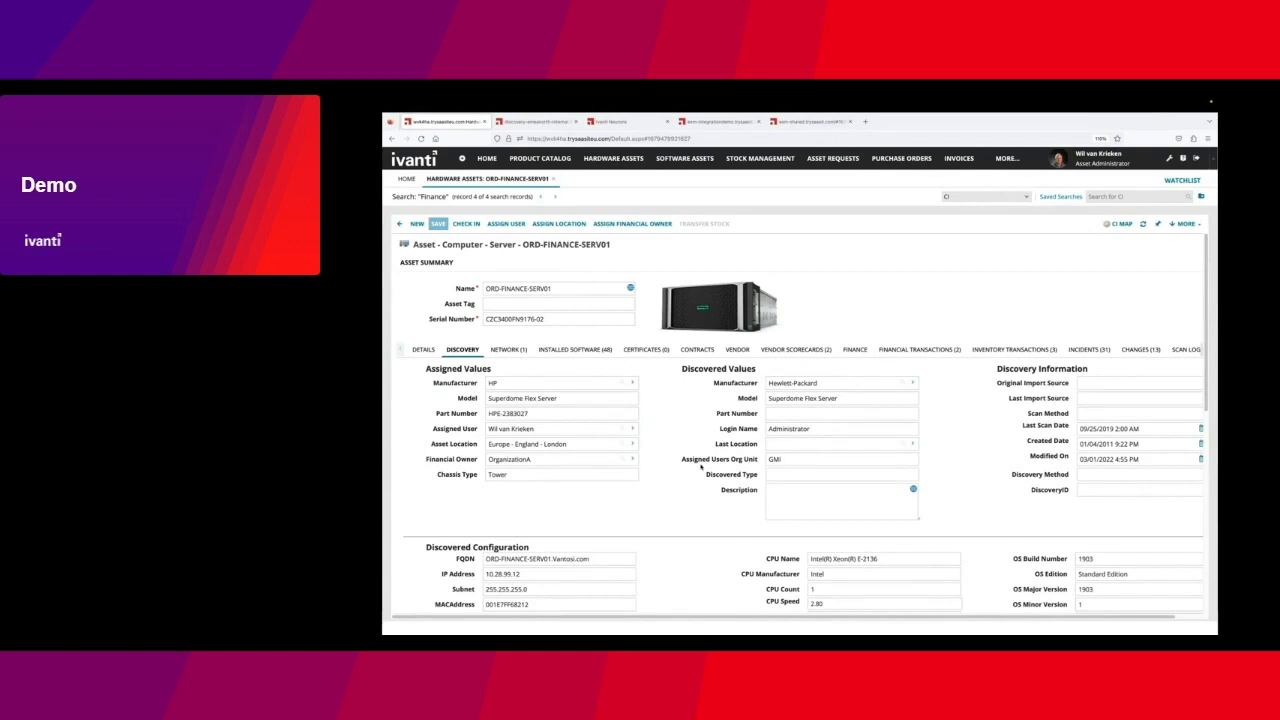
{"action": "scroll", "coordinate": [701, 465], "scroll_direction": "down", "scroll_amount": 1}
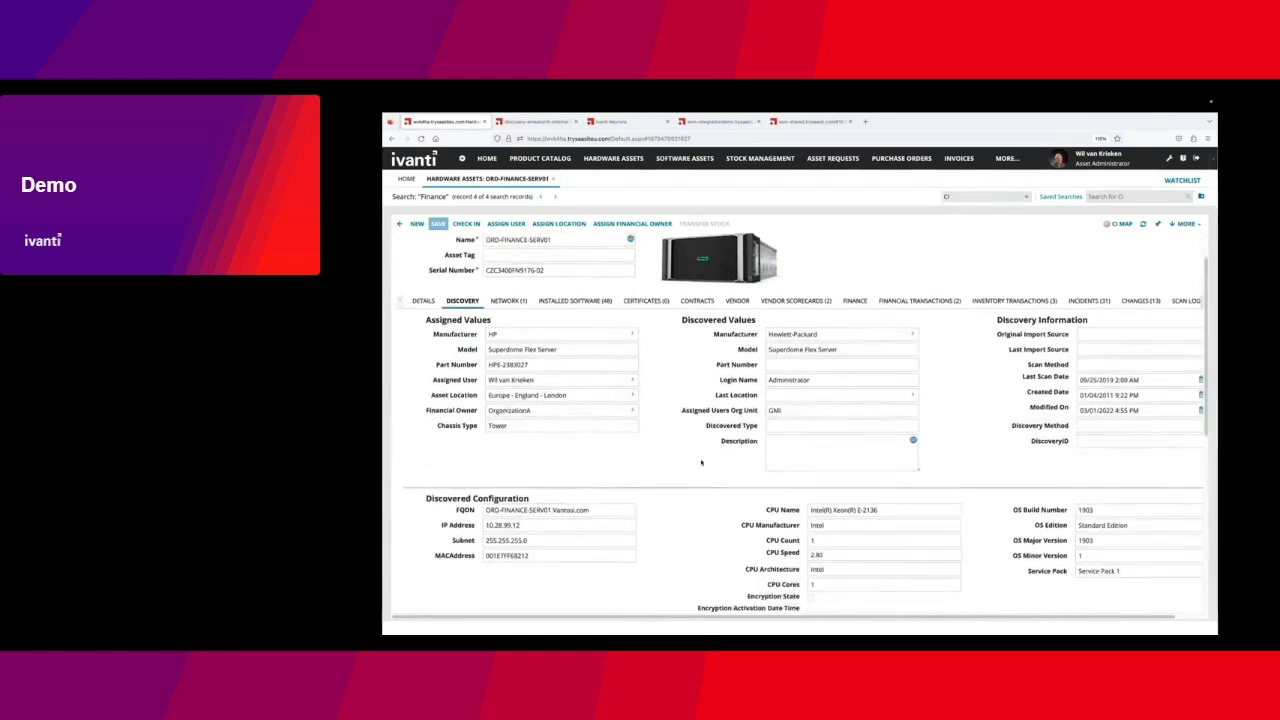
{"action": "scroll", "coordinate": [701, 463], "scroll_direction": "down", "scroll_amount": 2}
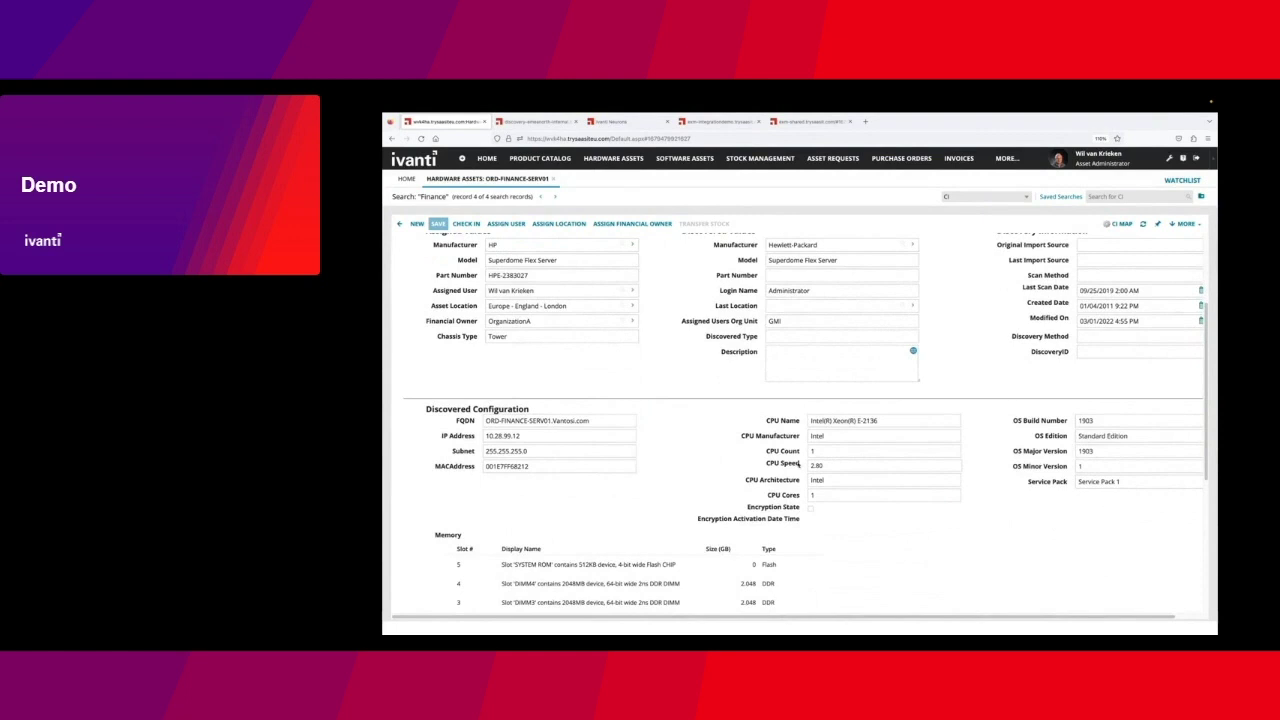
{"action": "scroll", "coordinate": [800, 463], "scroll_direction": "down", "scroll_amount": 2}
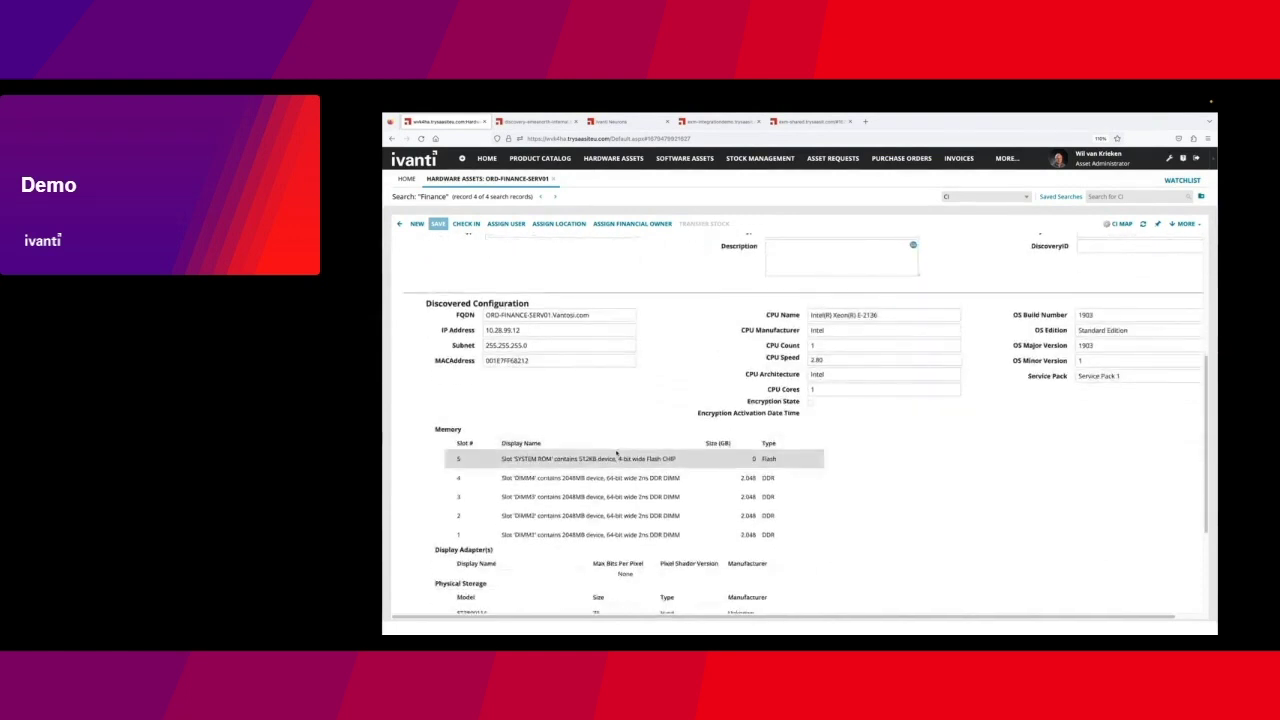
{"action": "scroll", "coordinate": [617, 453], "scroll_direction": "up", "scroll_amount": 5}
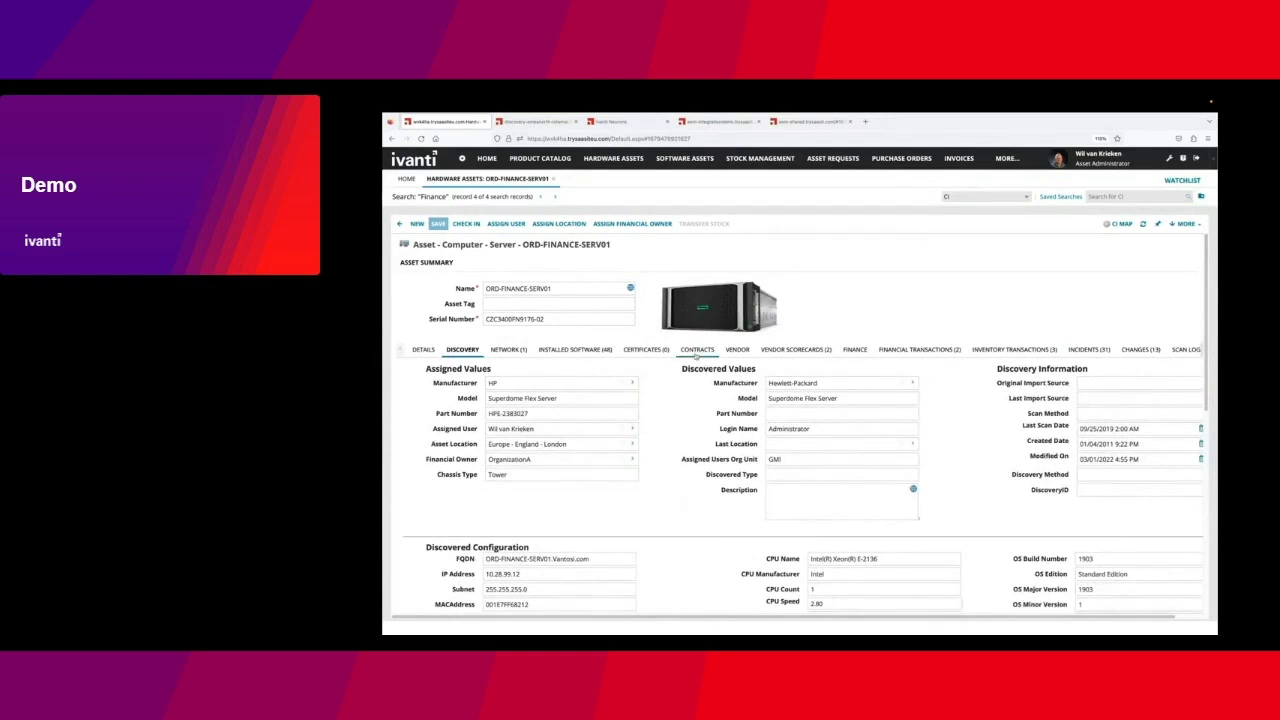
View ORD-FINANCE-SERV01's three contracts, then its Finance tab showing 24,995.00 USD purchase price.
{"action": "left_click", "coordinate": [694, 351]}
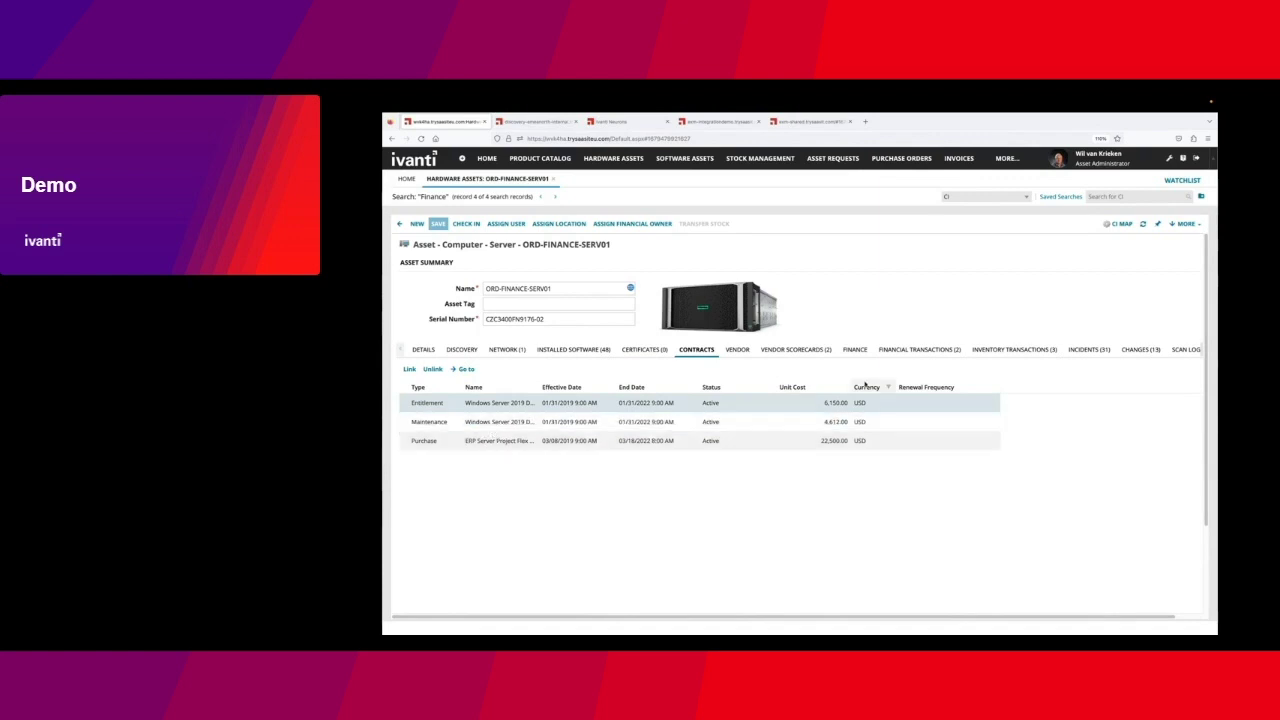
{"action": "left_click", "coordinate": [855, 350]}
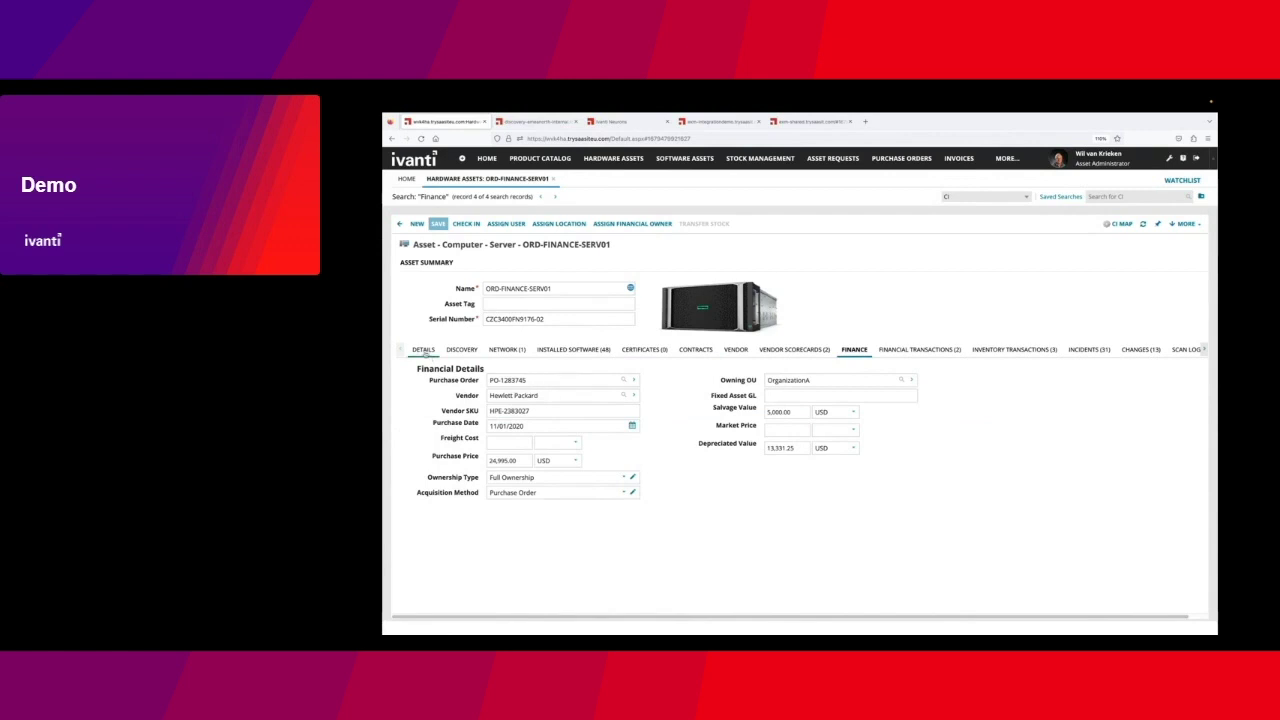
{"action": "left_click", "coordinate": [424, 350]}
Review the server's financial transactions, then its three inventory check-outs to Chicago and London.
{"action": "left_click", "coordinate": [915, 352]}
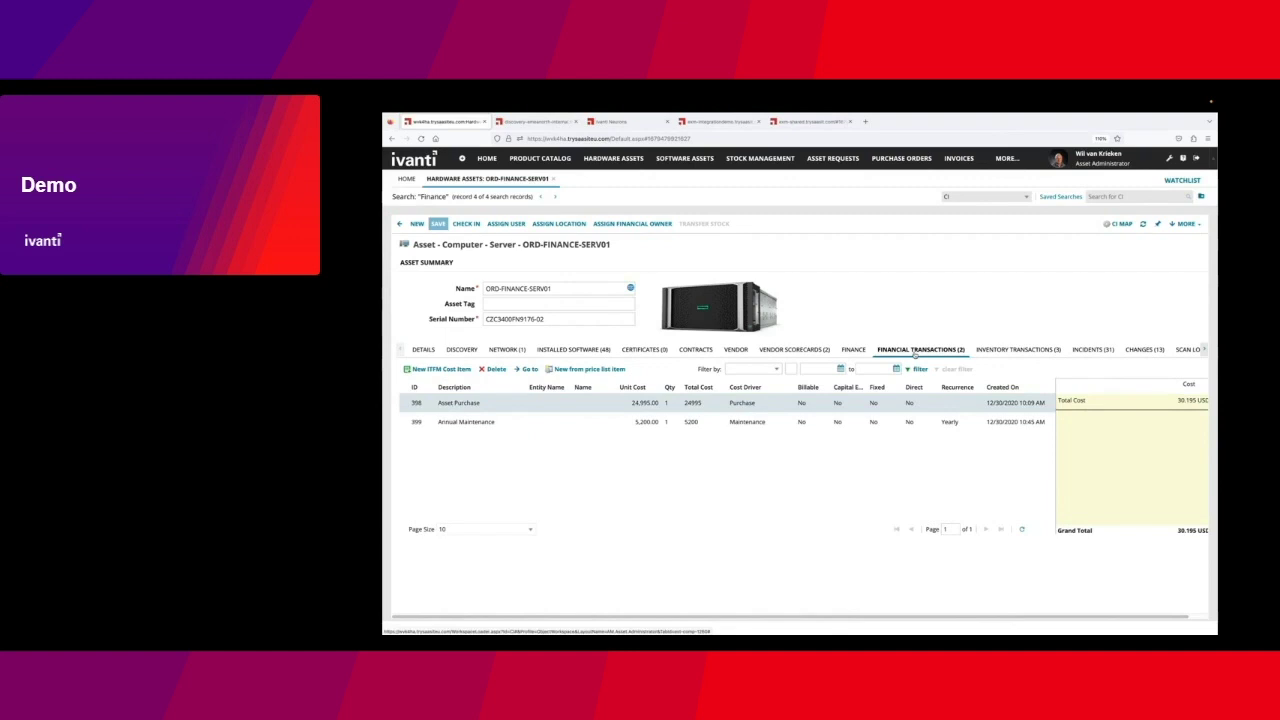
{"action": "left_click", "coordinate": [1011, 352]}
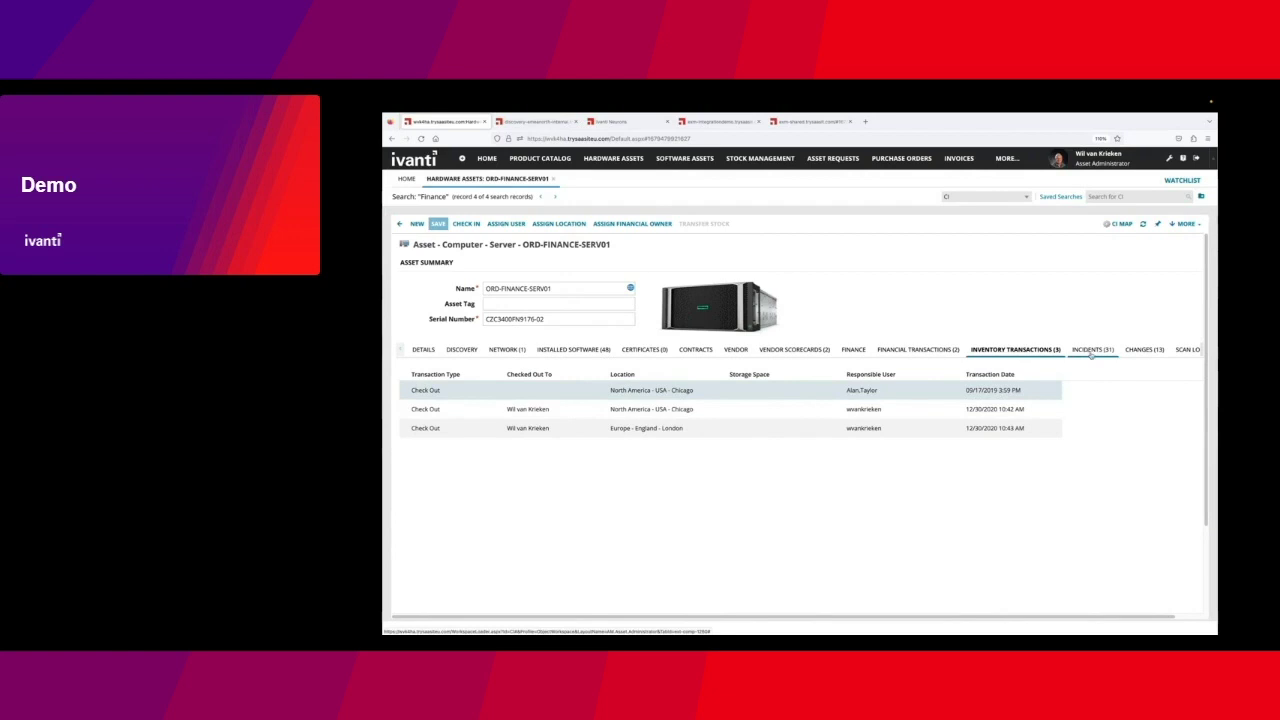
Show the server's Incidents (31) tab, including the Finance System Lockout tickets.
{"action": "left_click", "coordinate": [1091, 350]}
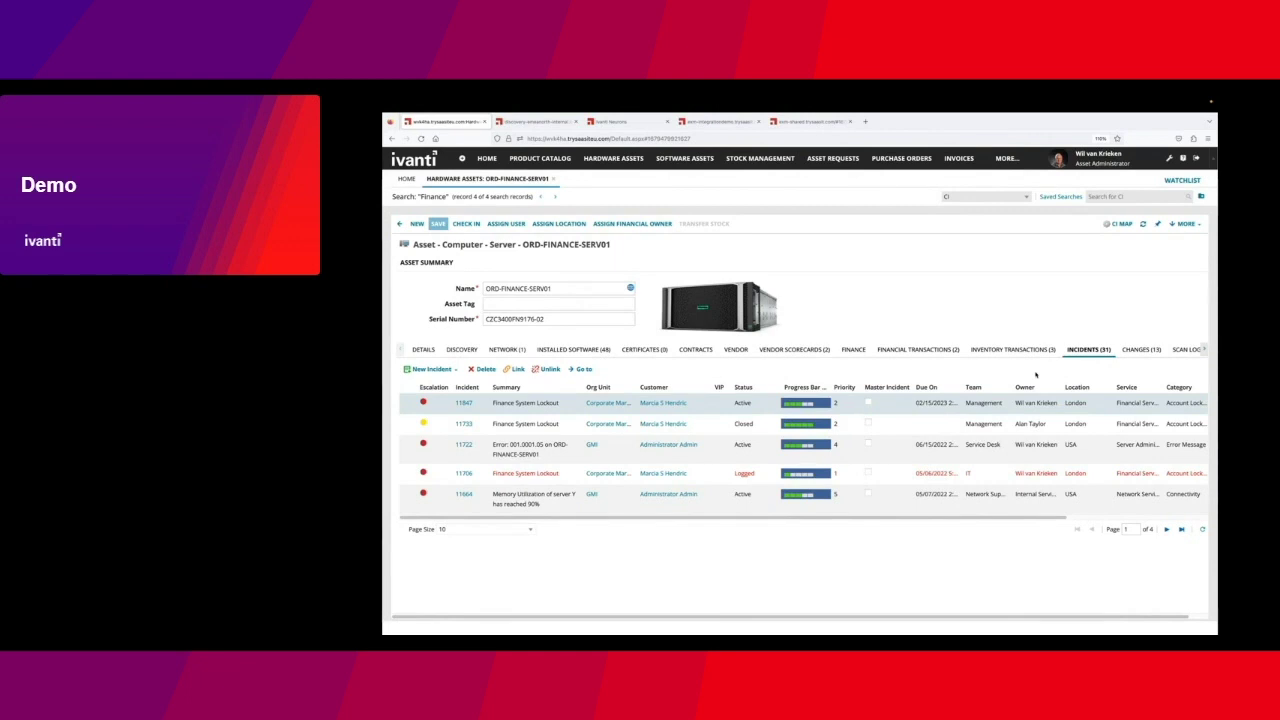
Show the server's 13 linked change records, led by the pending-approval Finance System Upgrade.
{"action": "left_click", "coordinate": [1143, 352]}
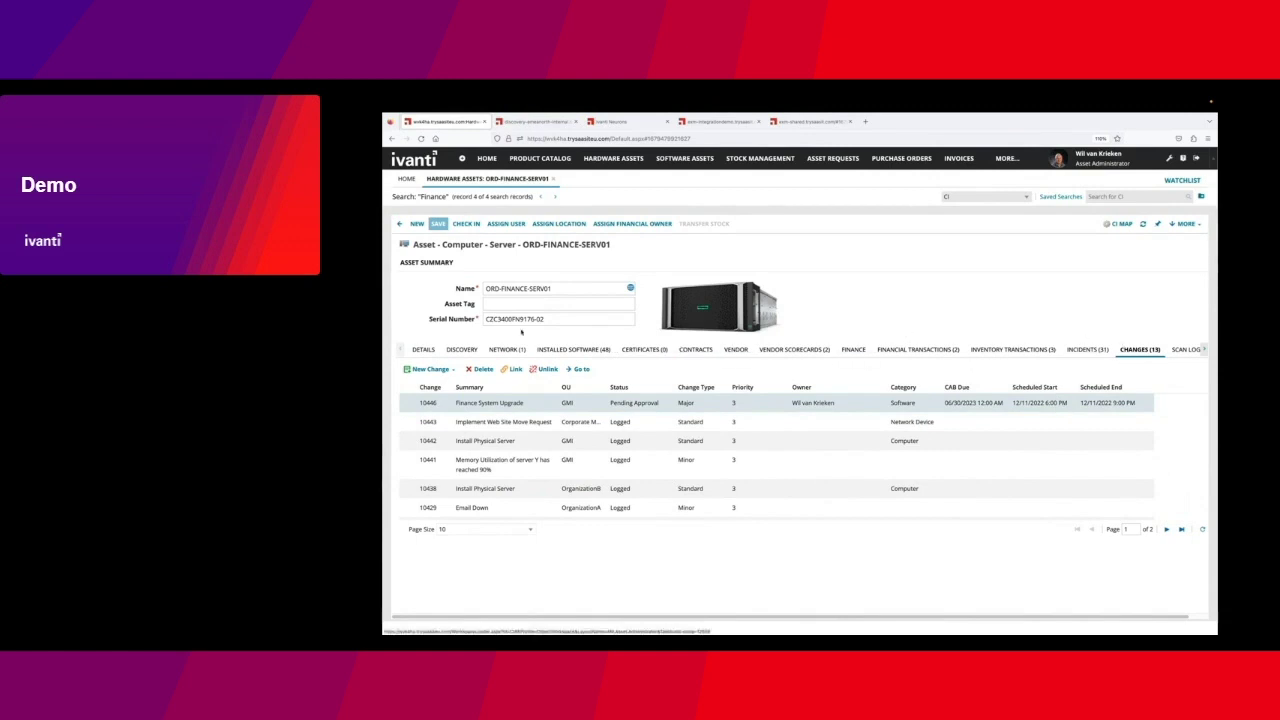
Go back to the server details, close the finance server record, and switch to Google Chrome.
{"action": "left_click", "coordinate": [423, 350]}
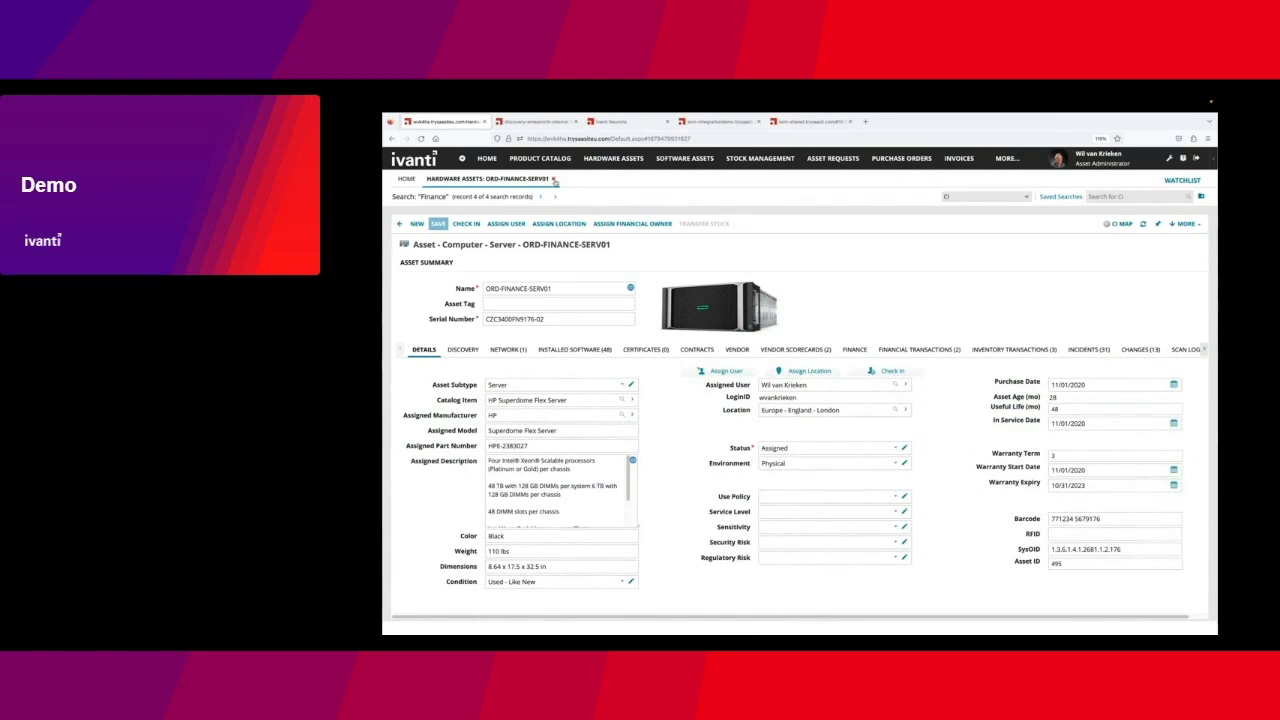
{"action": "left_click", "coordinate": [554, 179]}
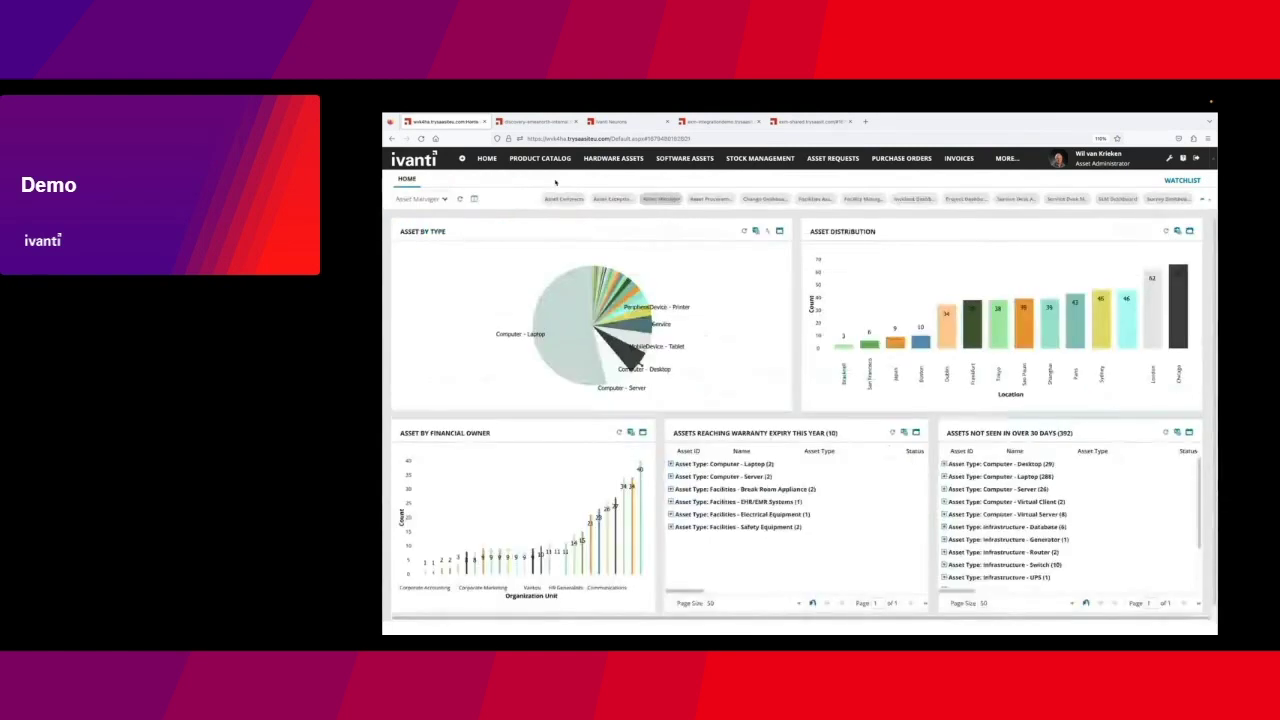
{"action": "key", "text": "super+Tab"}
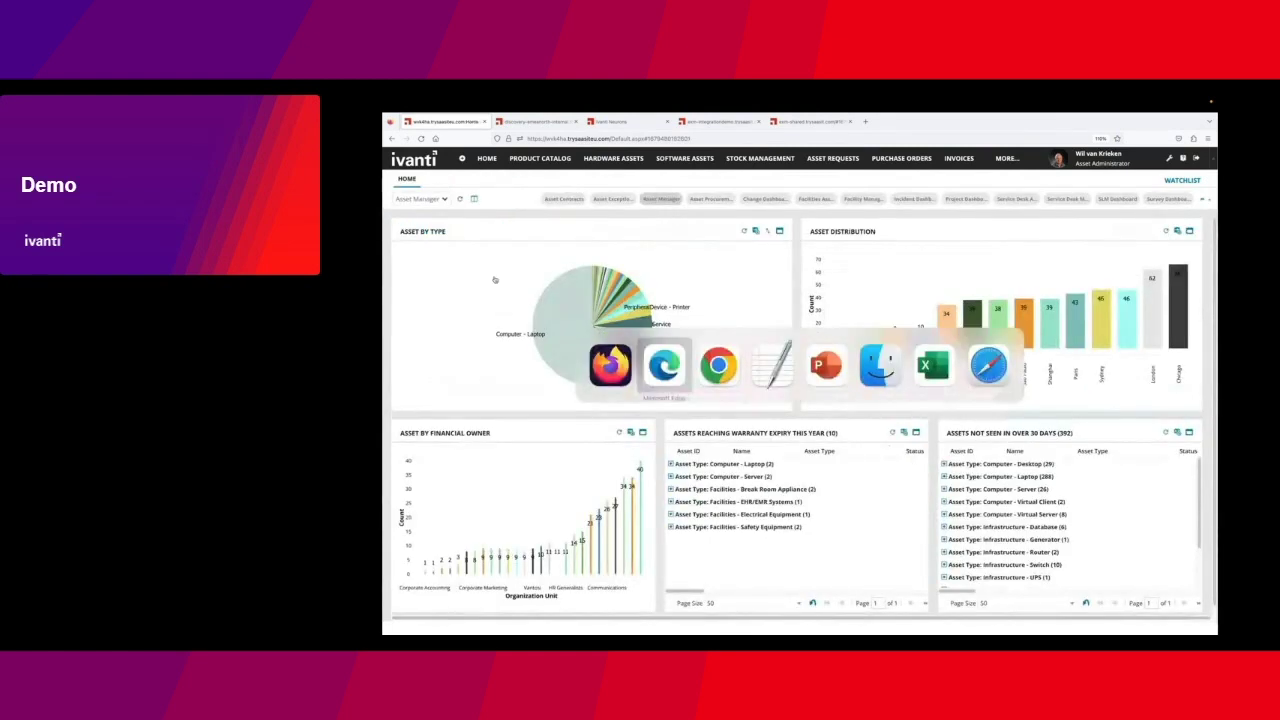
{"action": "key", "text": "super+Tab"}
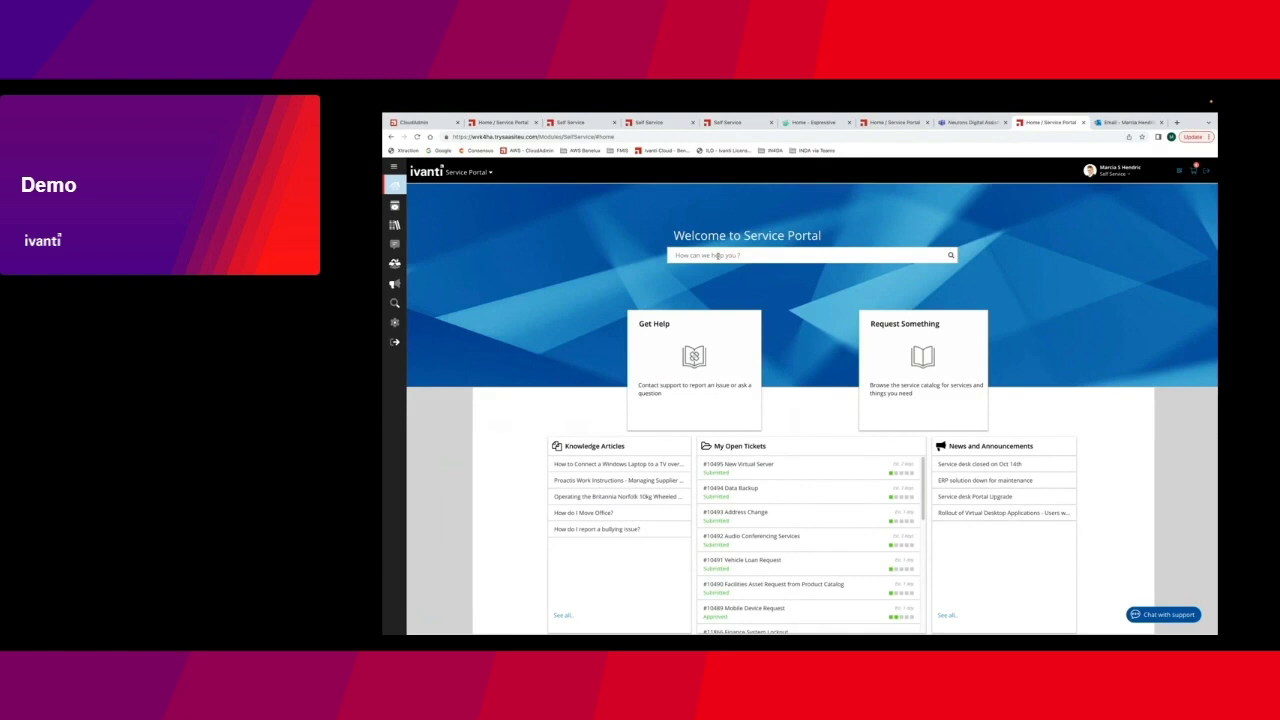
Browse the Request Something catalog, try and clear the Facility Services filter, then open Mobile Device Request.
{"action": "left_click", "coordinate": [893, 362]}
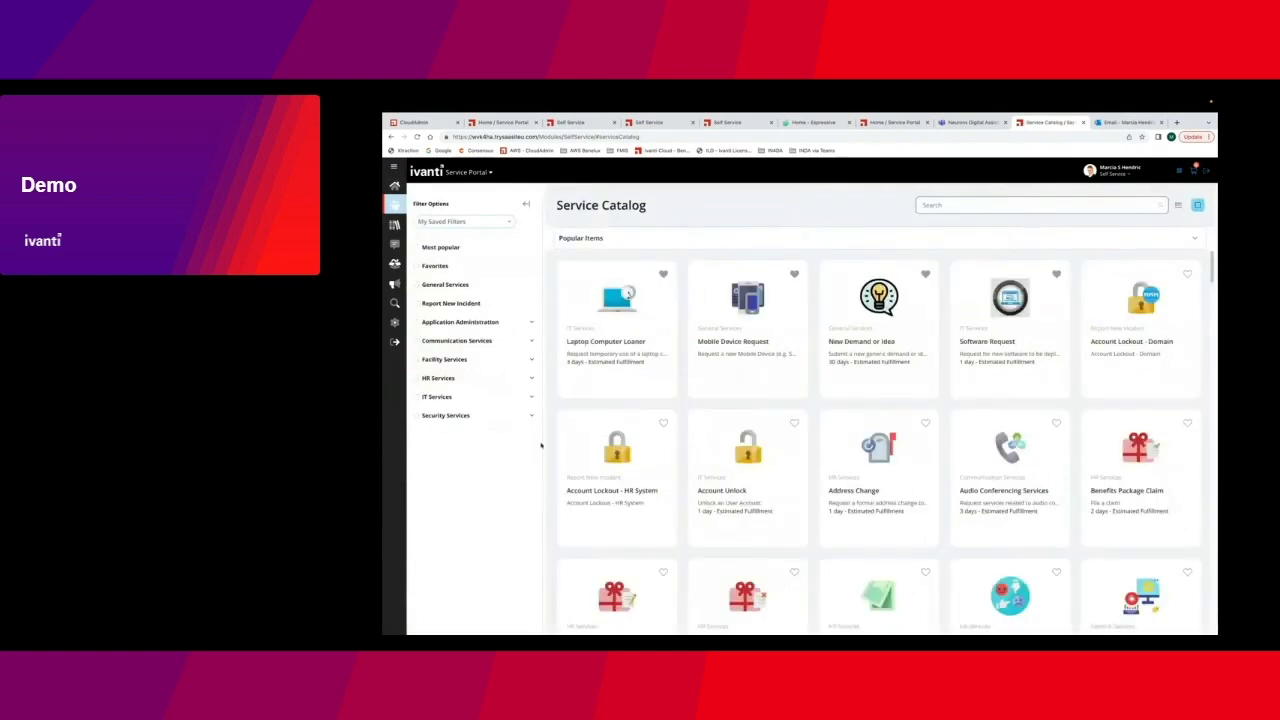
{"action": "left_click", "coordinate": [418, 361]}
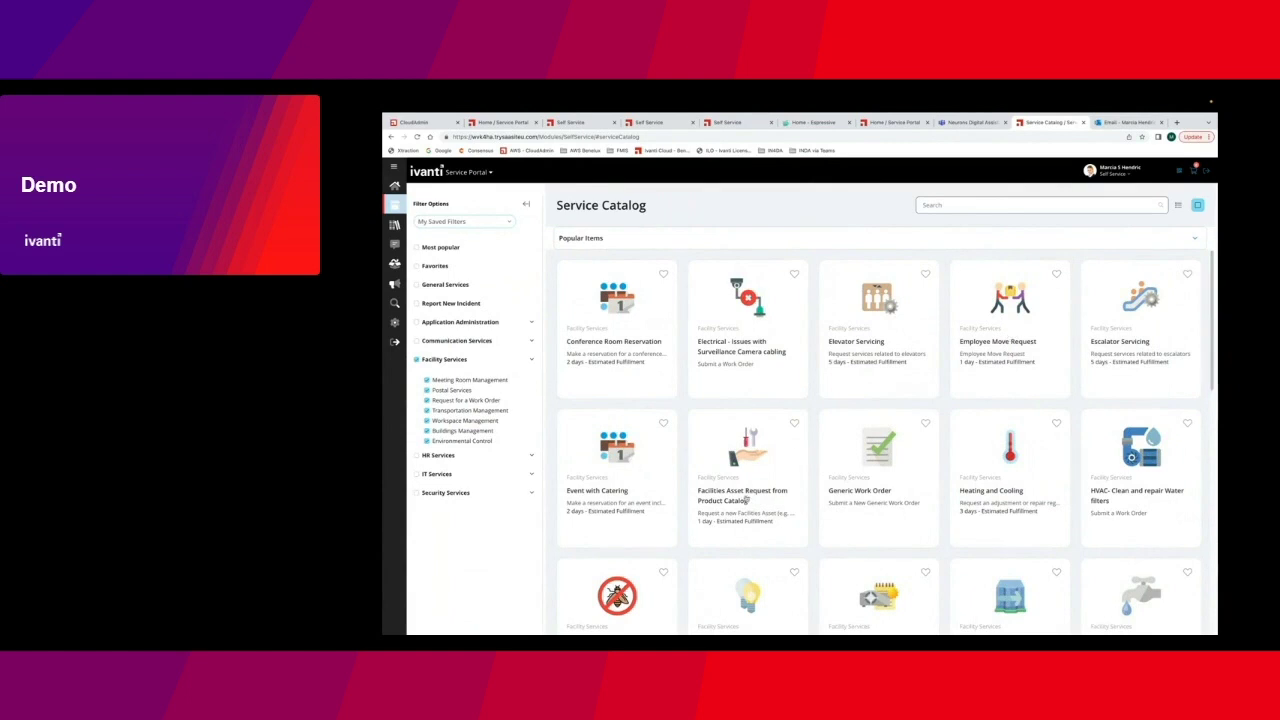
{"action": "scroll", "coordinate": [746, 497], "scroll_direction": "down", "scroll_amount": 1}
{"action": "scroll", "coordinate": [746, 497], "scroll_direction": "down", "scroll_amount": 4}
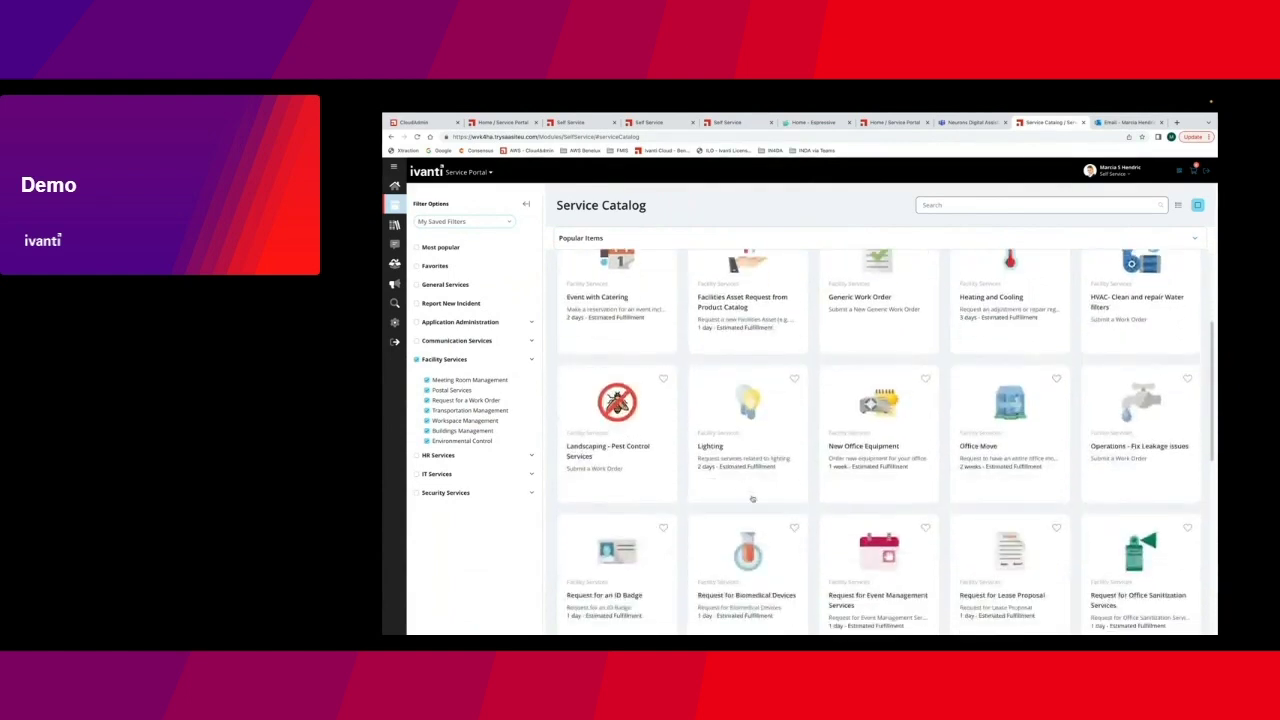
{"action": "left_click", "coordinate": [417, 361]}
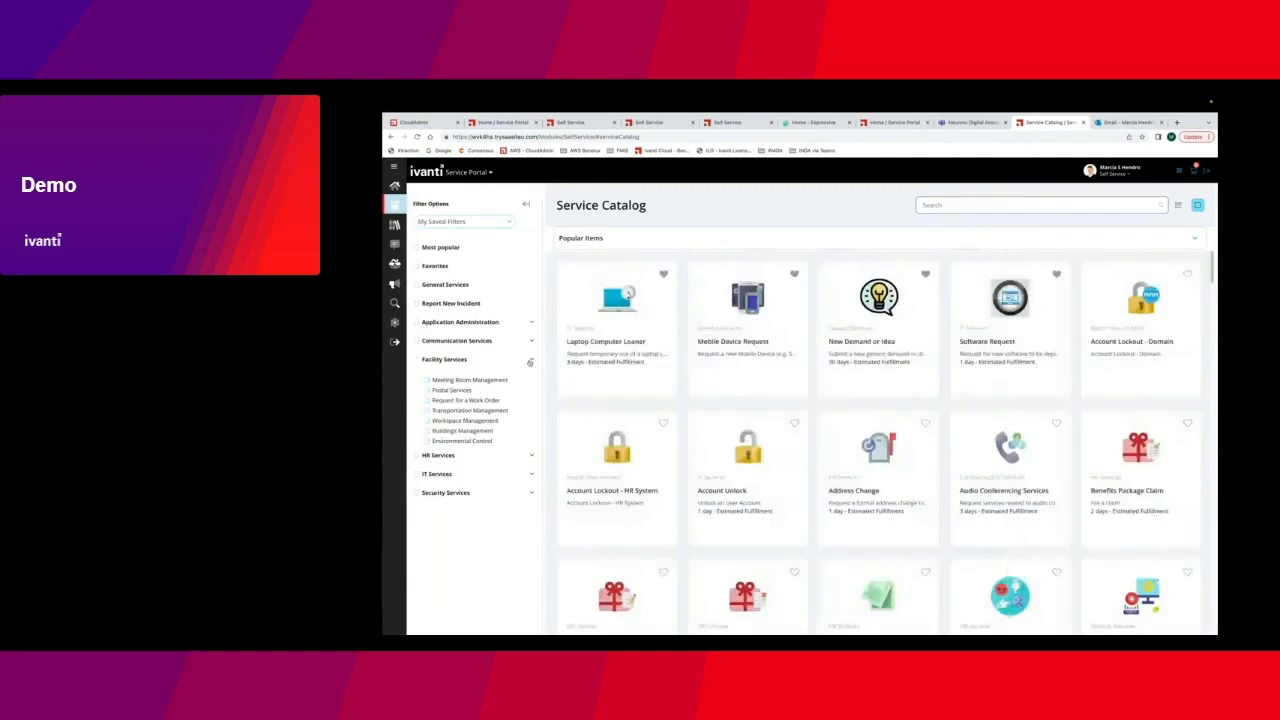
{"action": "left_click", "coordinate": [530, 362]}
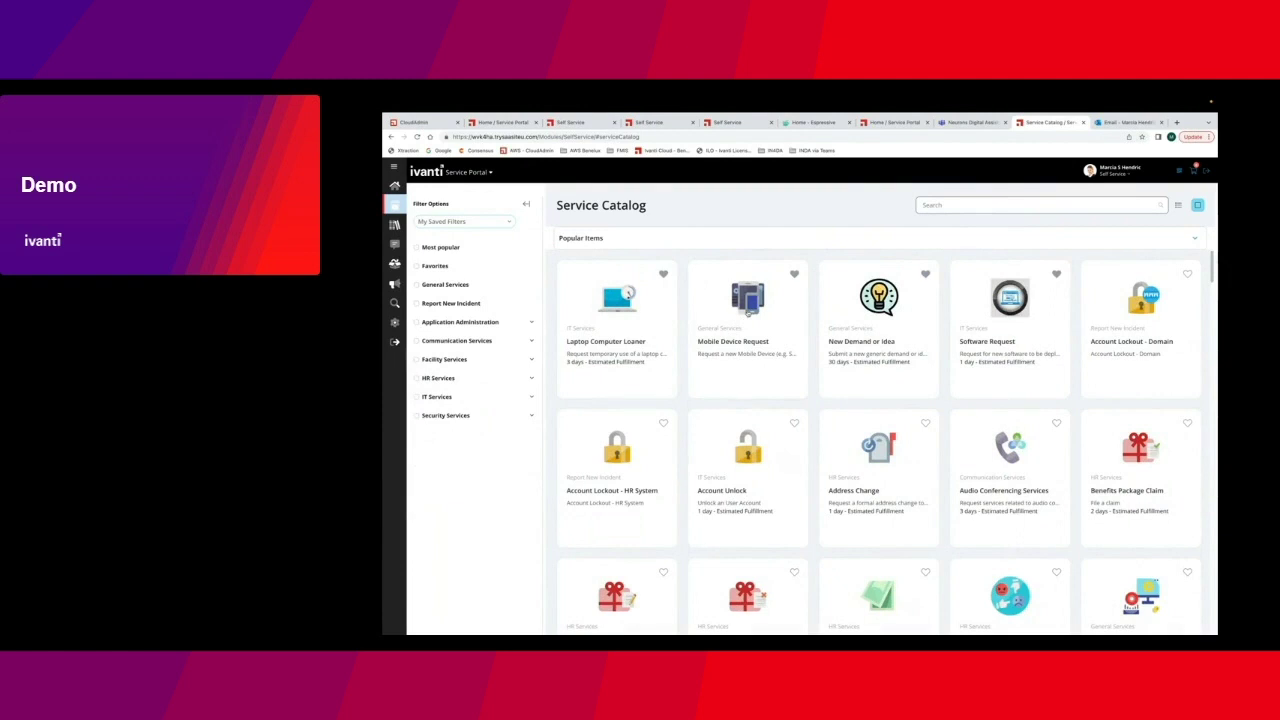
{"action": "left_click", "coordinate": [747, 308]}
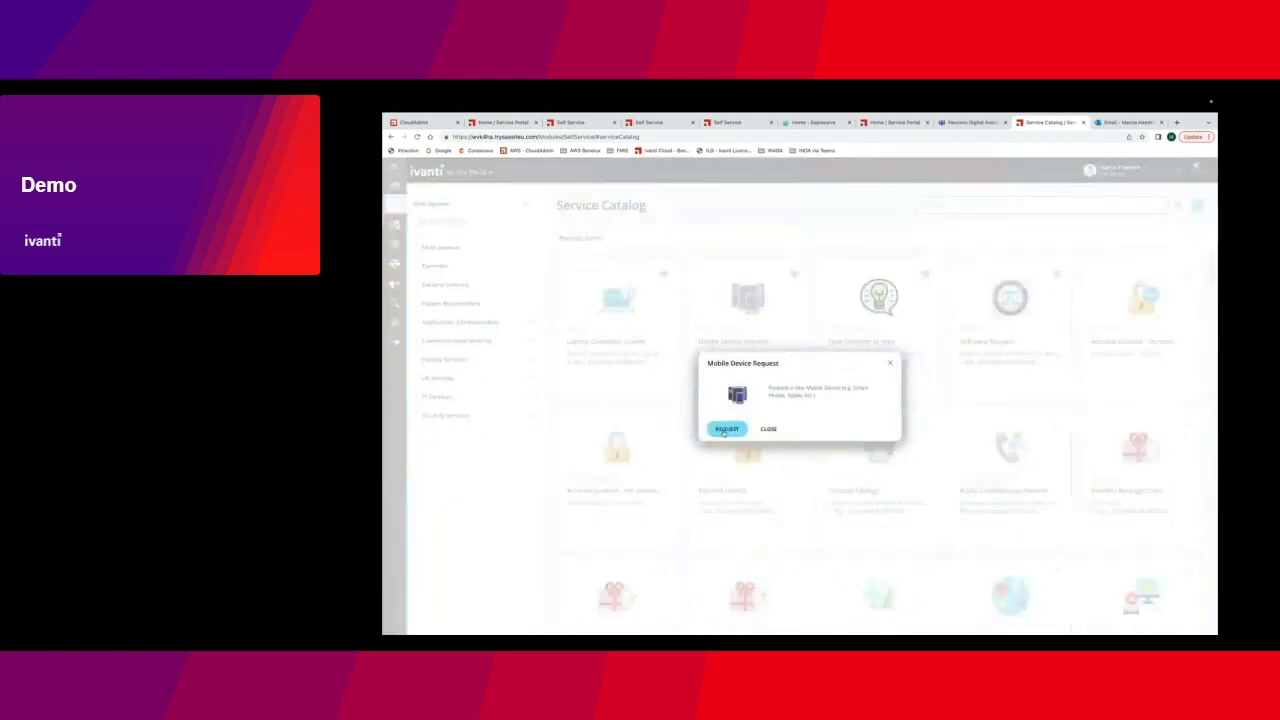
Begin the mobile device request with Request Type Tablet and browse the iPad and Surface catalog items.
{"action": "left_click", "coordinate": [724, 432]}
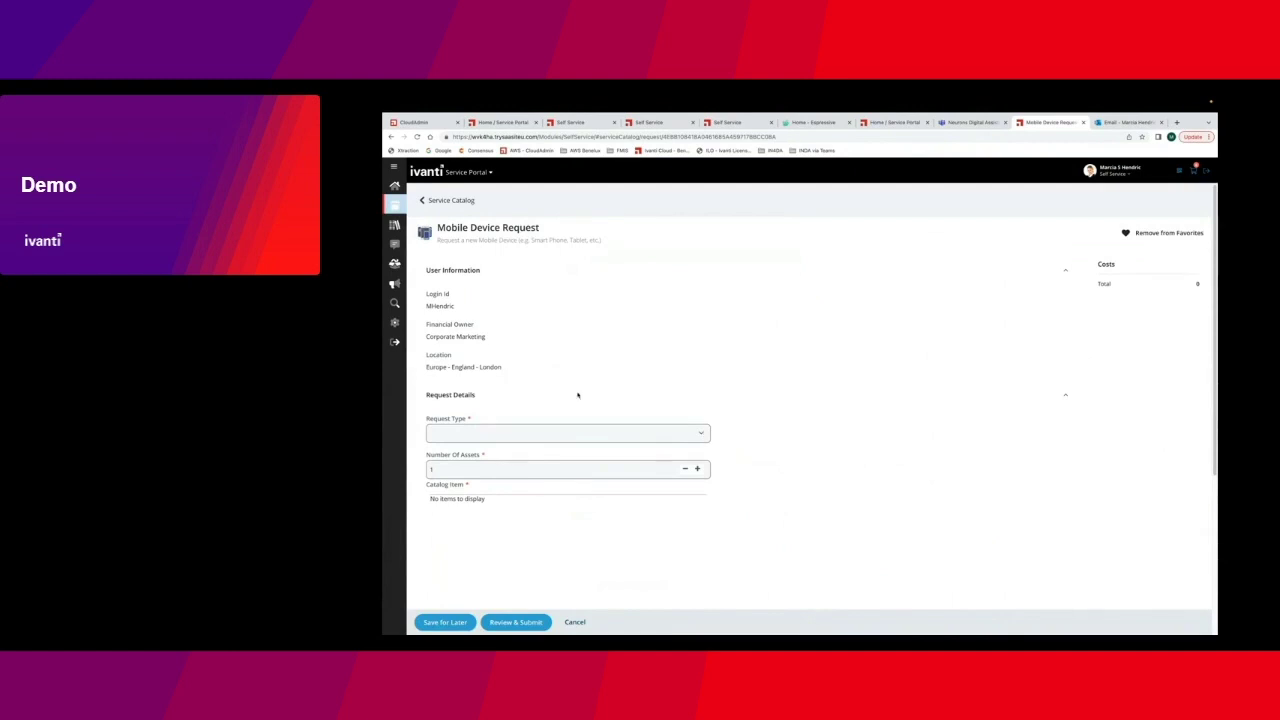
{"action": "left_click", "coordinate": [689, 431]}
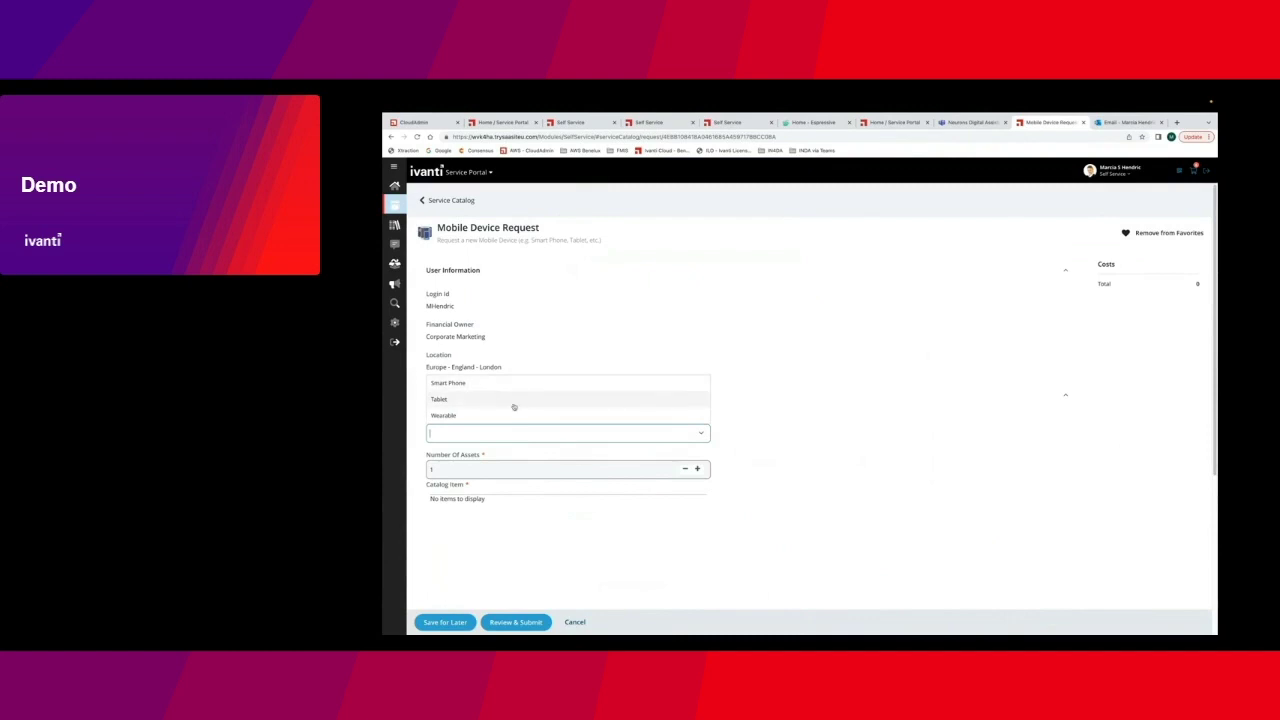
{"action": "left_click", "coordinate": [458, 401]}
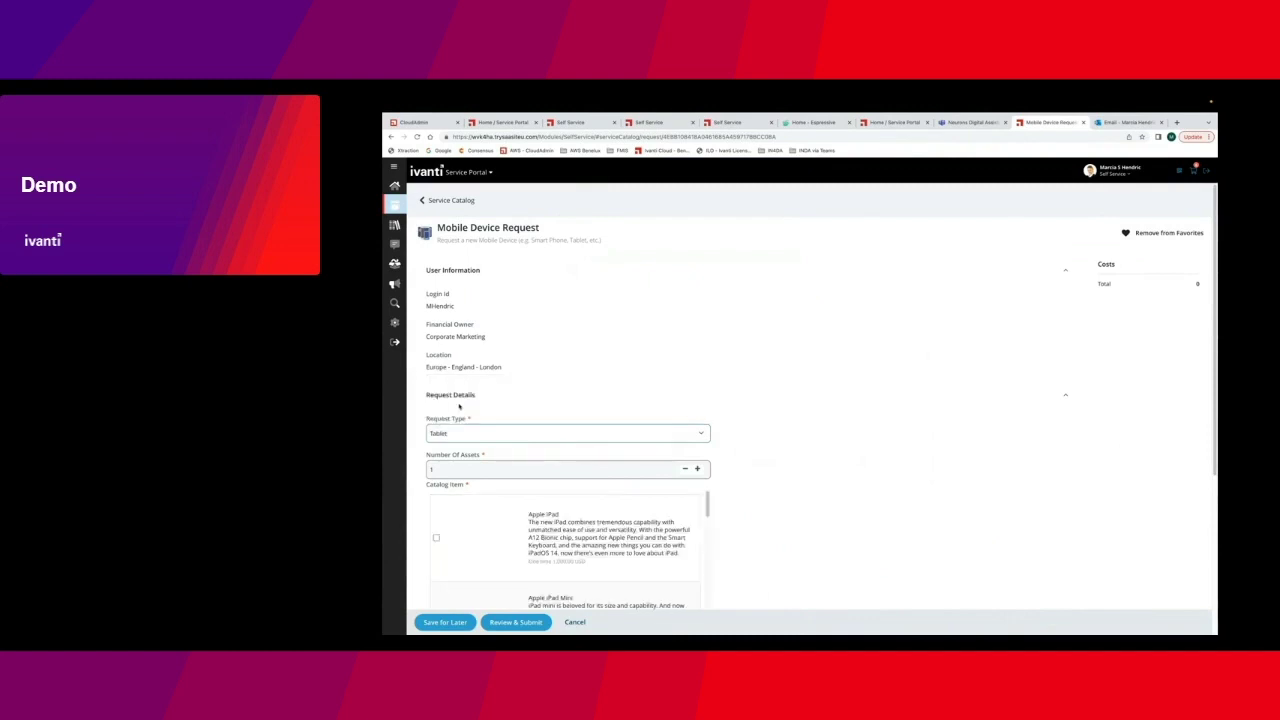
{"action": "scroll", "coordinate": [750, 470], "scroll_direction": "down", "scroll_amount": 3}
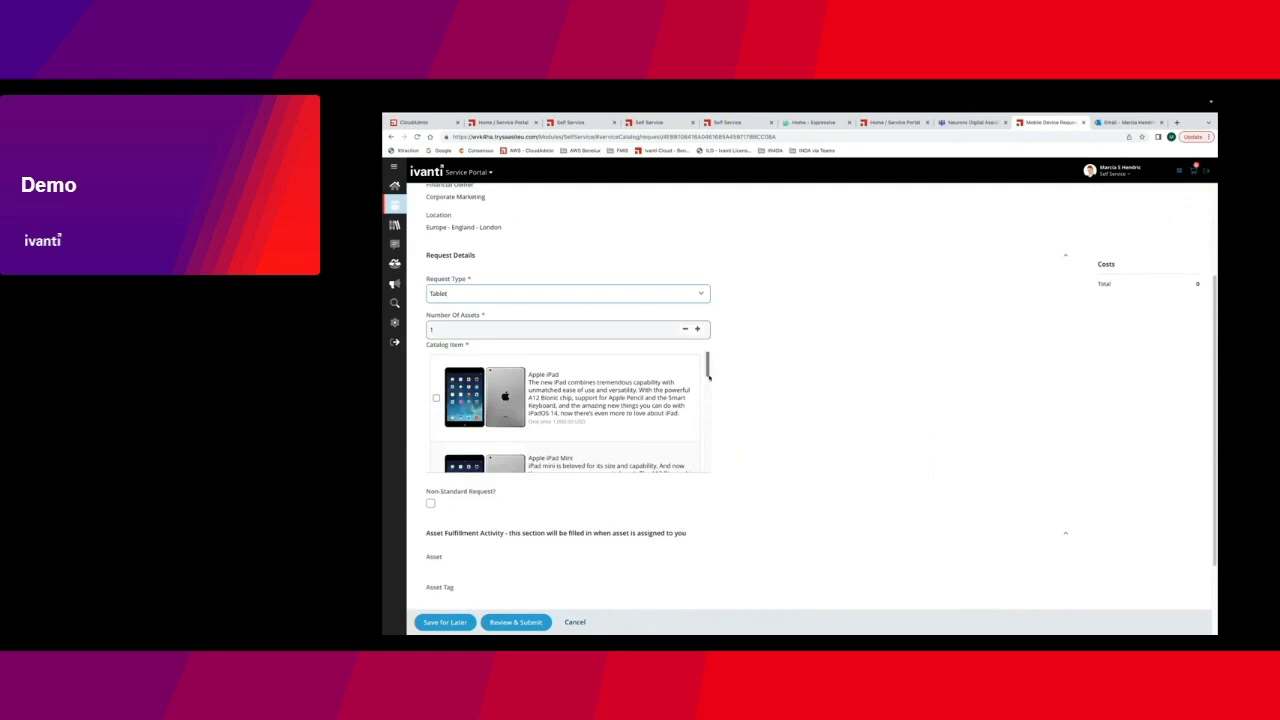
{"action": "left_click_drag", "start_coordinate": [707, 368], "coordinate": [708, 467]}
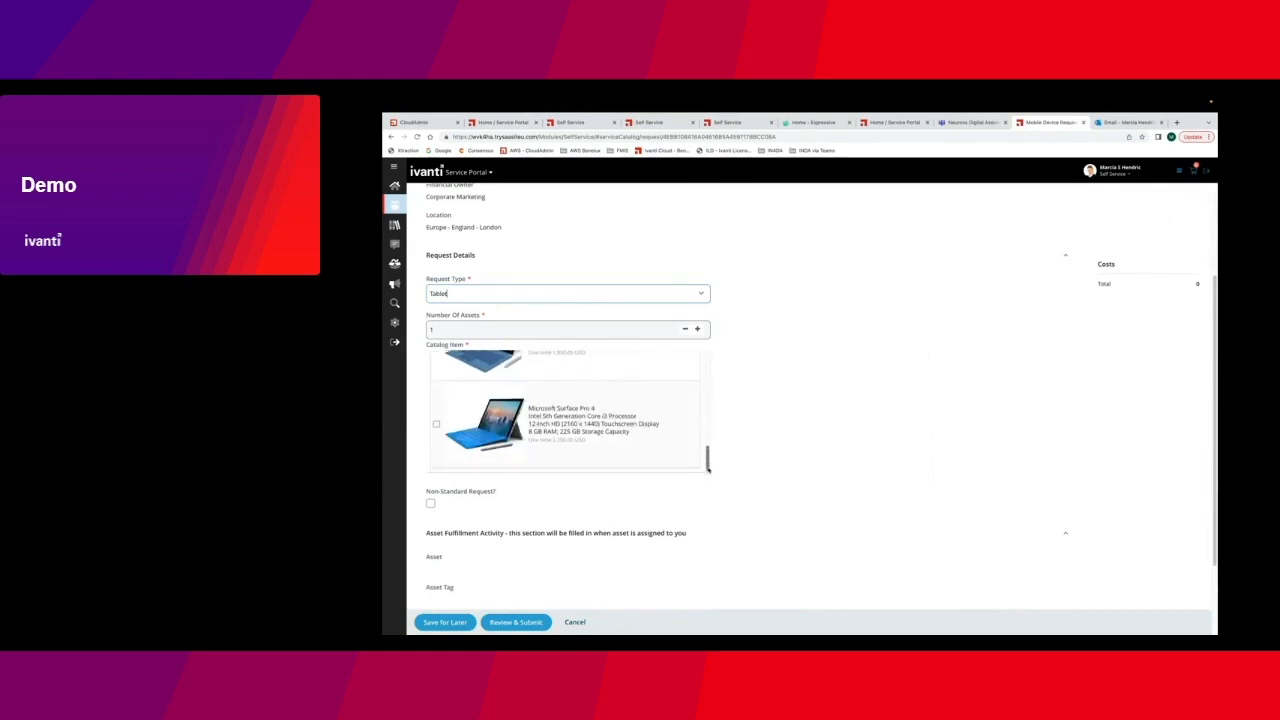